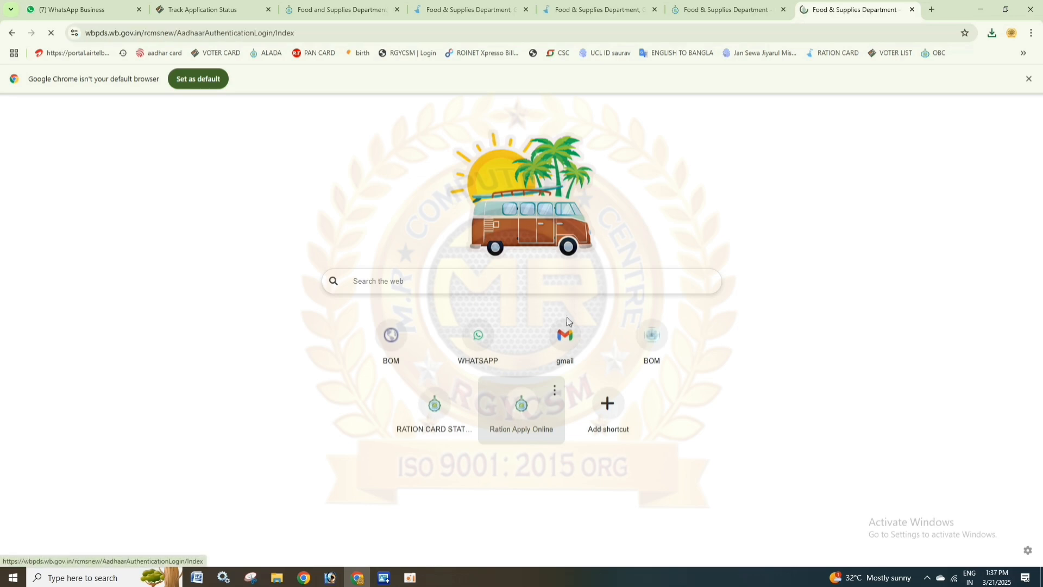
- Open the Ration Apply Online page and close the stale Food & Supplies tab
left_click(299, 235)
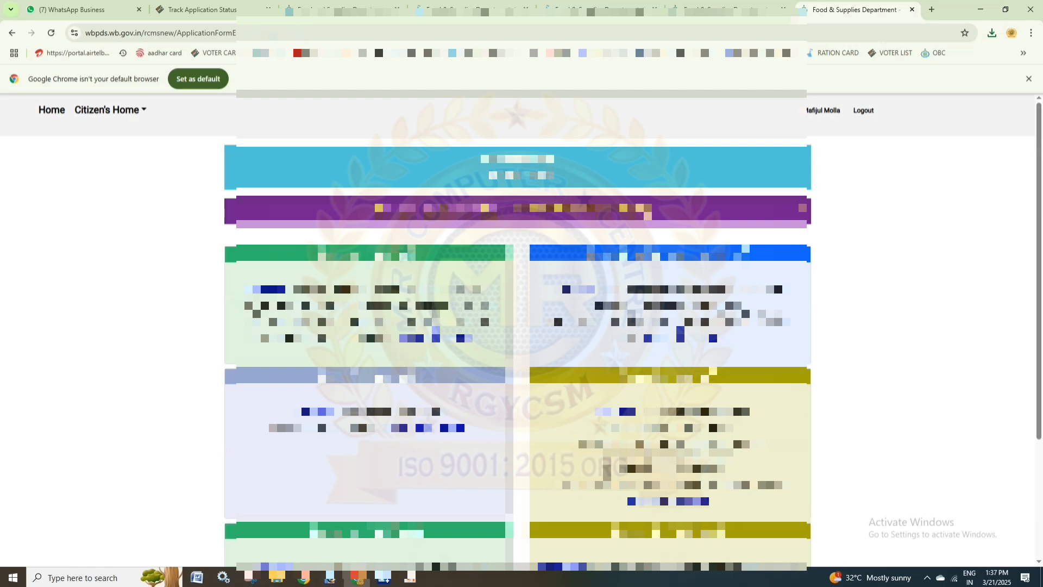
left_click(759, 3)
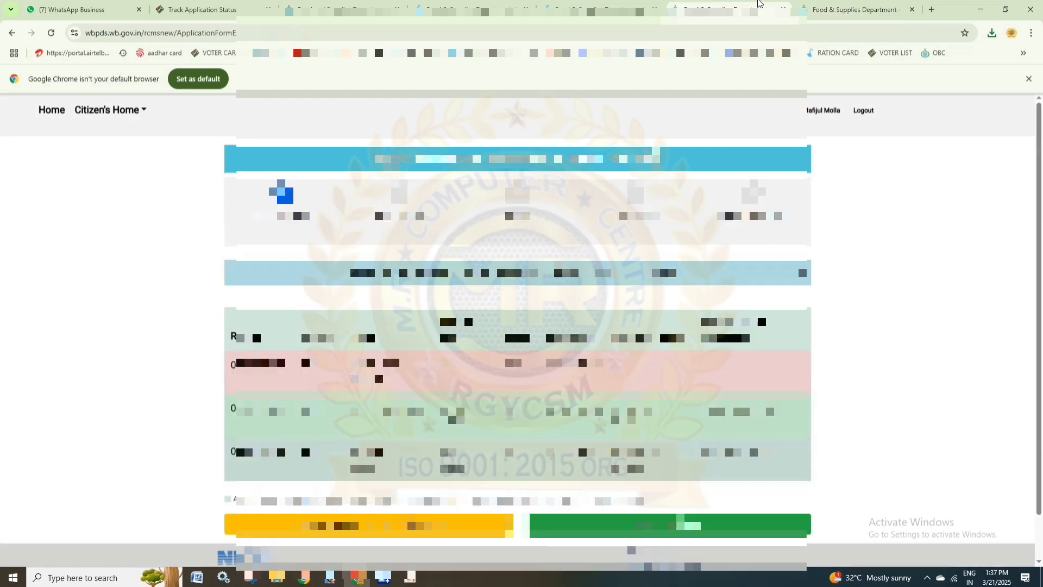
scroll(705, 184, "down", 2)
scroll(705, 183, "up", 2)
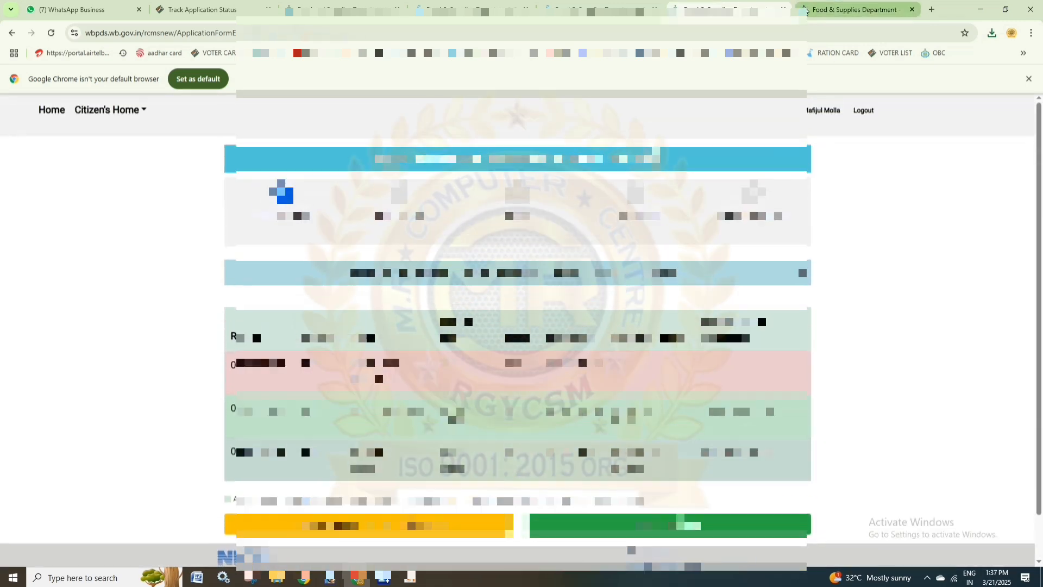
left_click(783, 9)
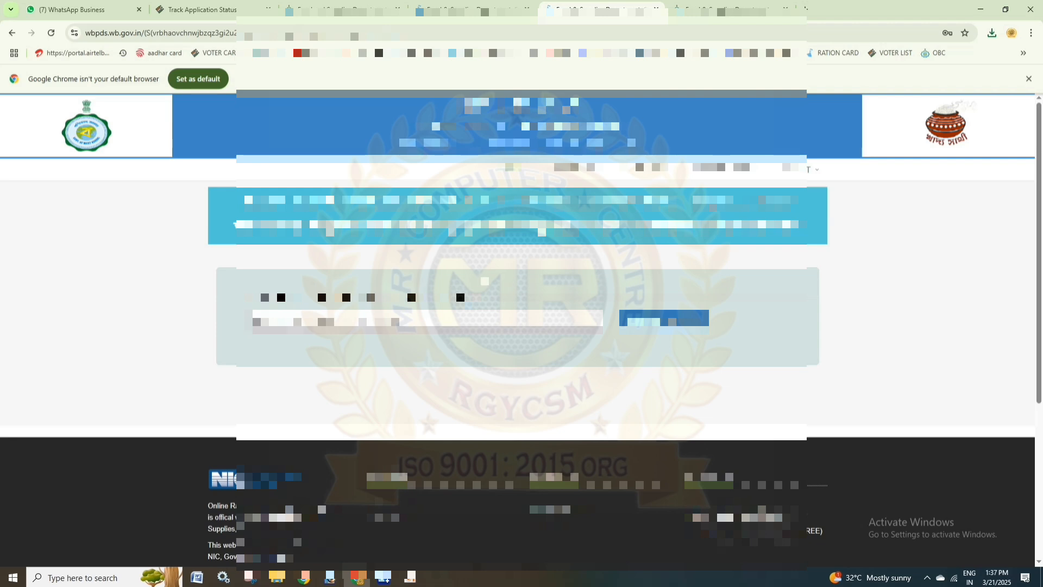
- Reload the current page and start a fresh browser tab
right_click(482, 279)
left_click(506, 321)
left_click(808, 8)
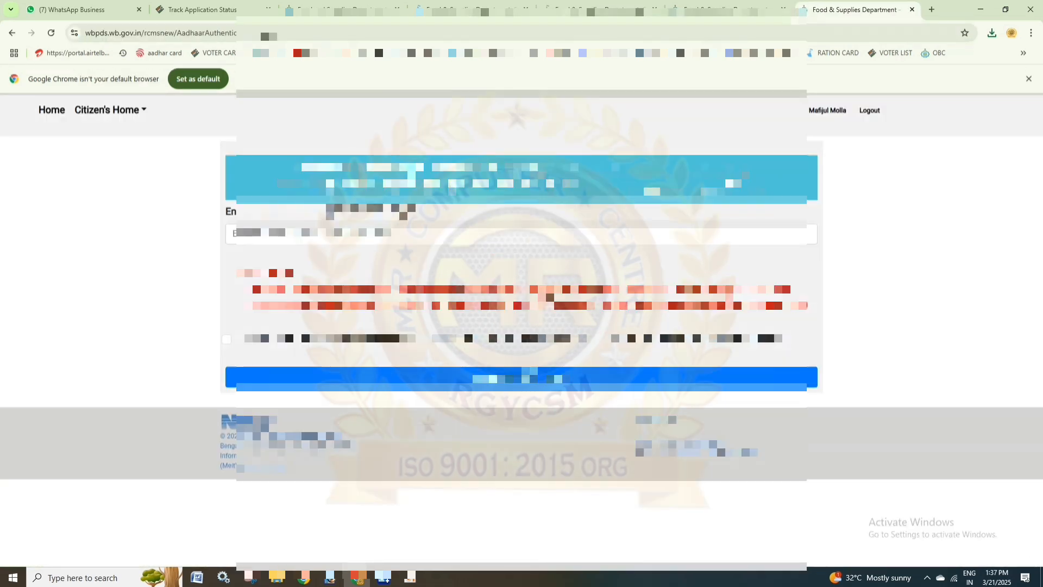
- Enter the Aadhaar number, accept the consent declaration, and request the one-time code
left_click(299, 237)
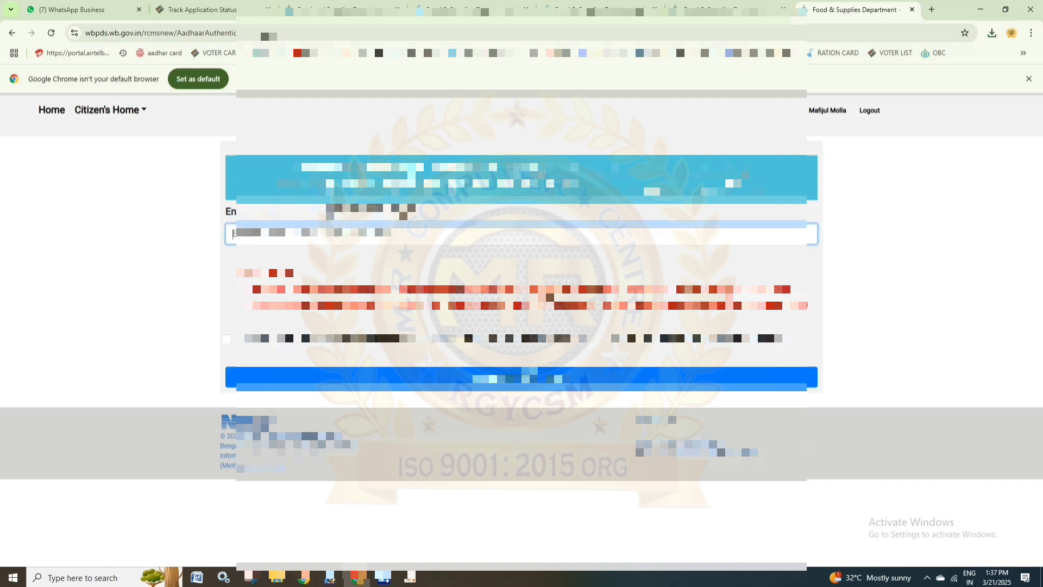
type("7")
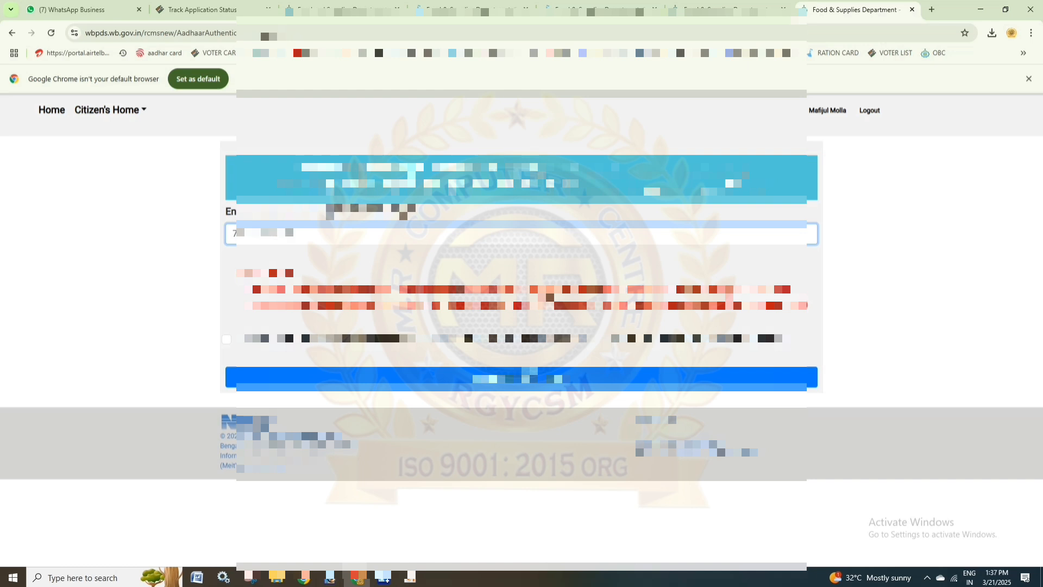
left_click(226, 339)
left_click(428, 383)
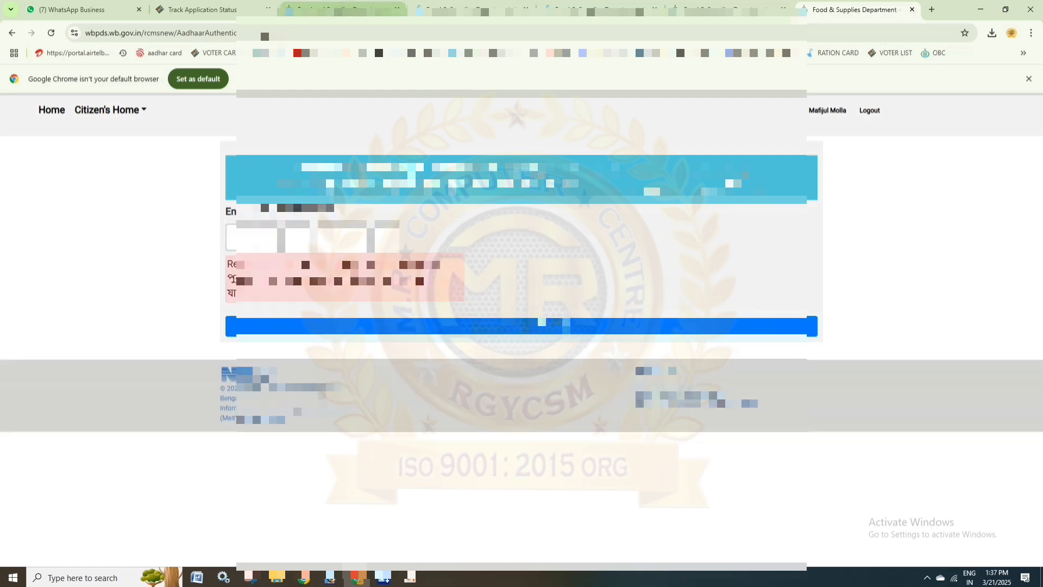
- Enter the six-digit one-time code and submit it to log in
left_click(238, 243)
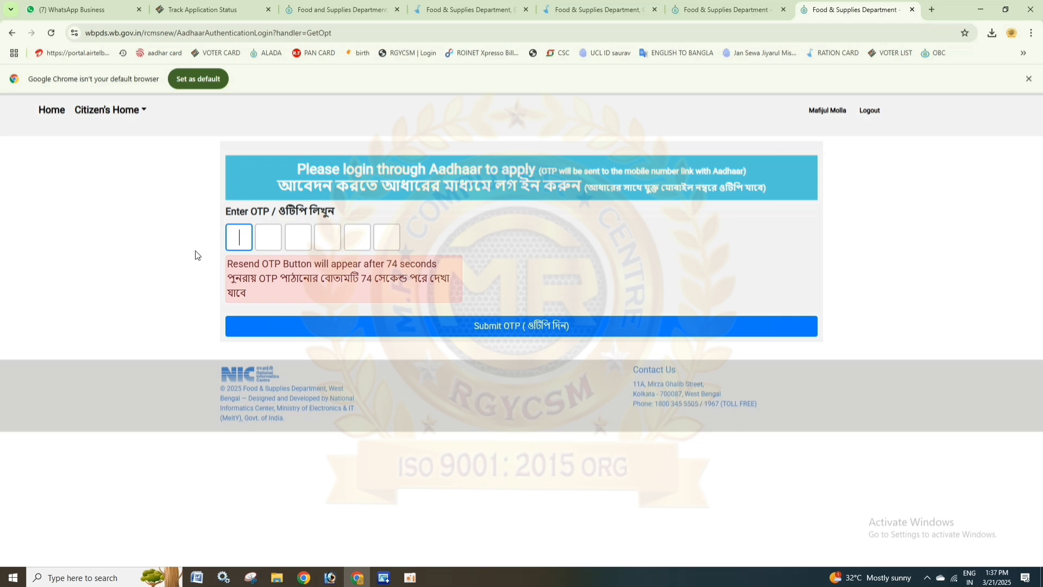
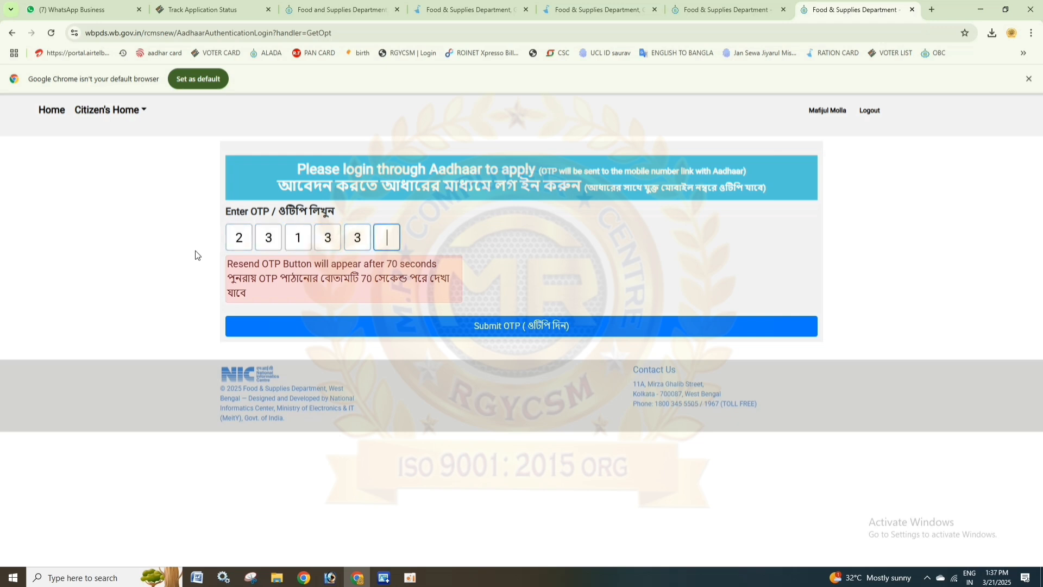
left_click(286, 322)
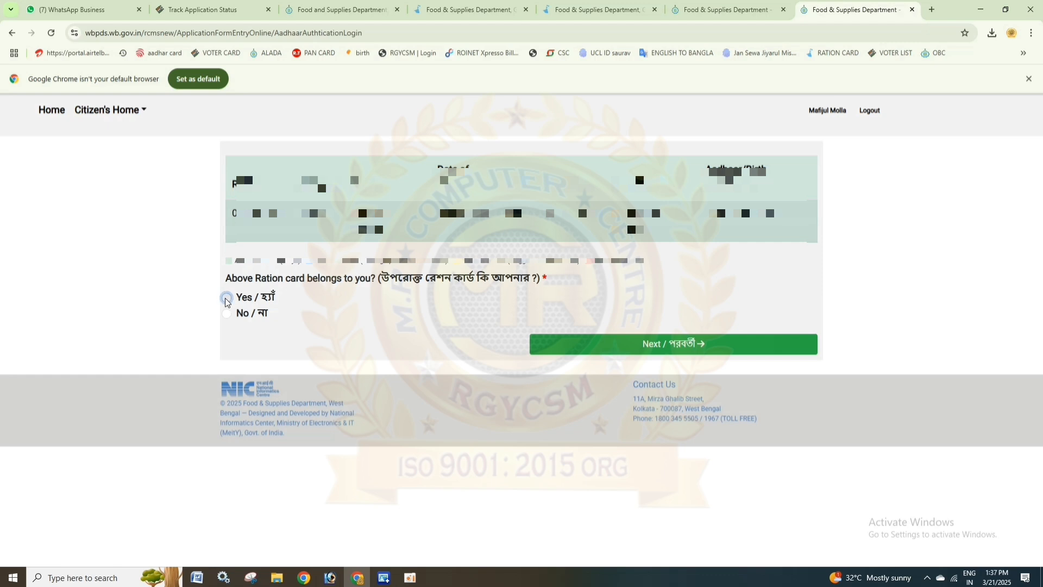
- Answer Yes to card ownership, review the family members list, and open the add-member application
left_click(226, 298)
left_click(598, 346)
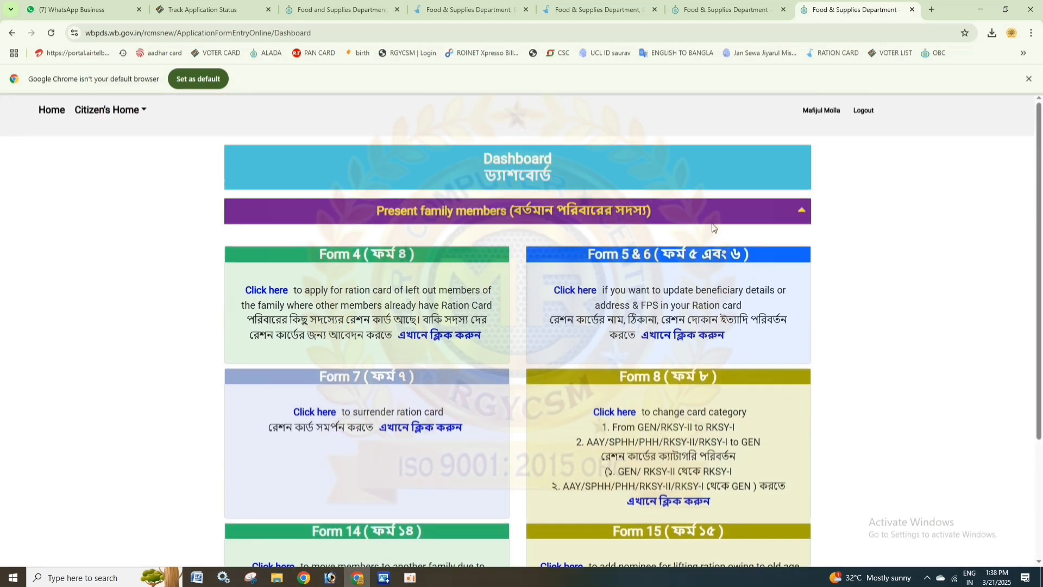
left_click(801, 211)
scroll(676, 307, "down", 1)
scroll(678, 304, "up", 1)
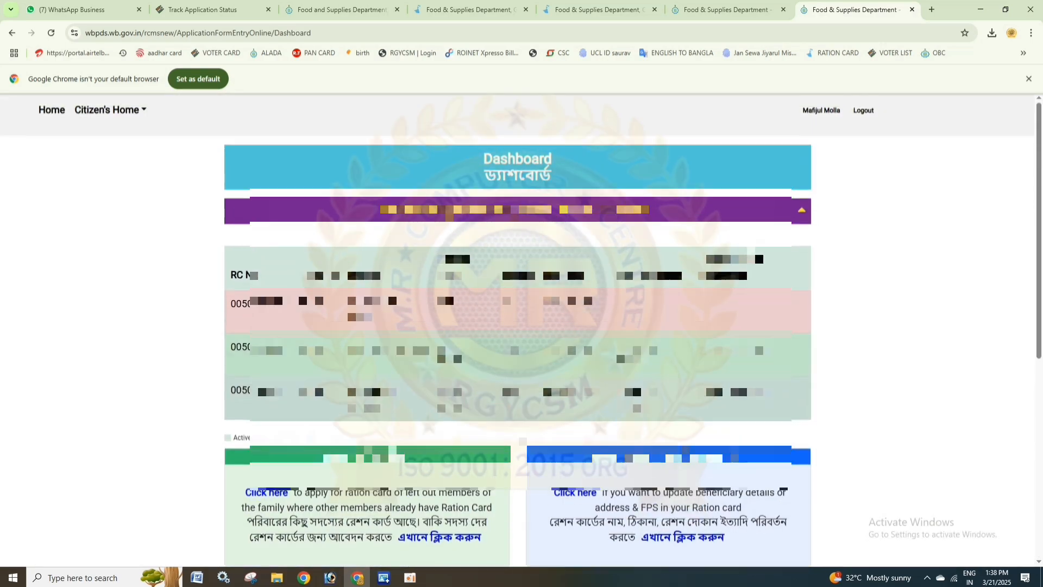
left_click(801, 212)
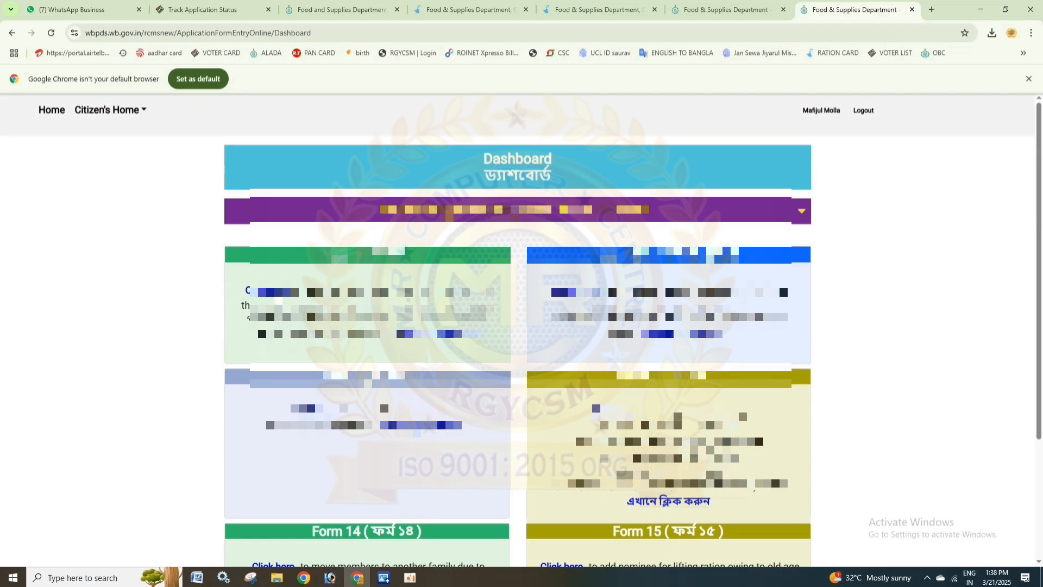
left_click(263, 293)
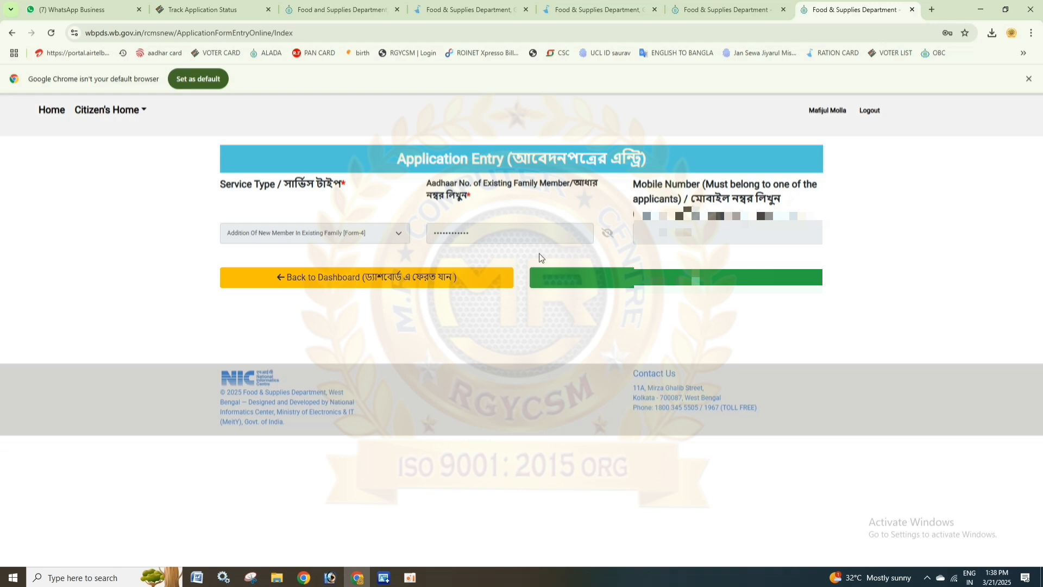
- Submit the Form-4 service type and member Aadhaar, then continue past the family member table
left_click(670, 282)
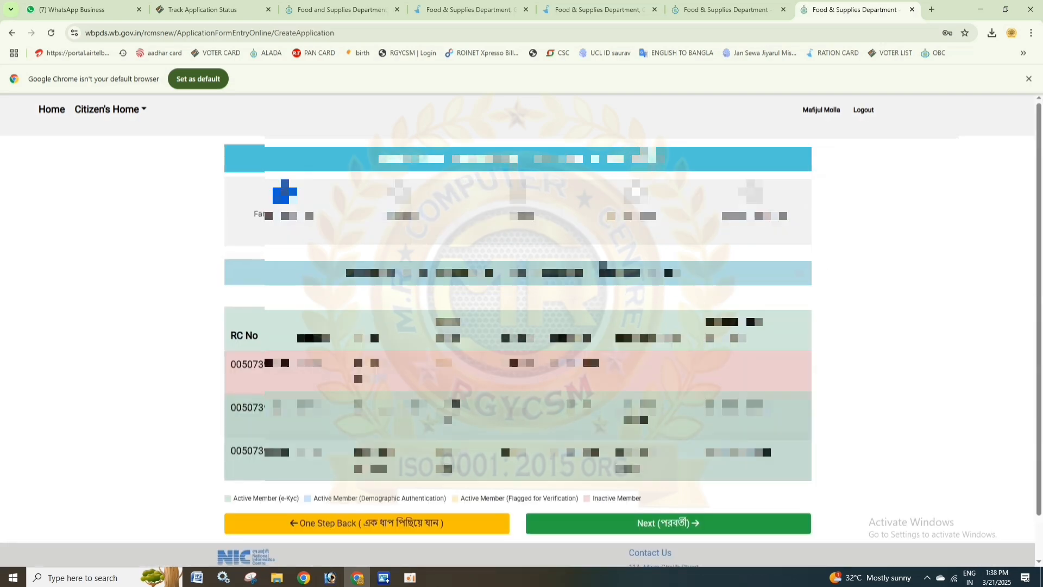
scroll(533, 348, "down", 1)
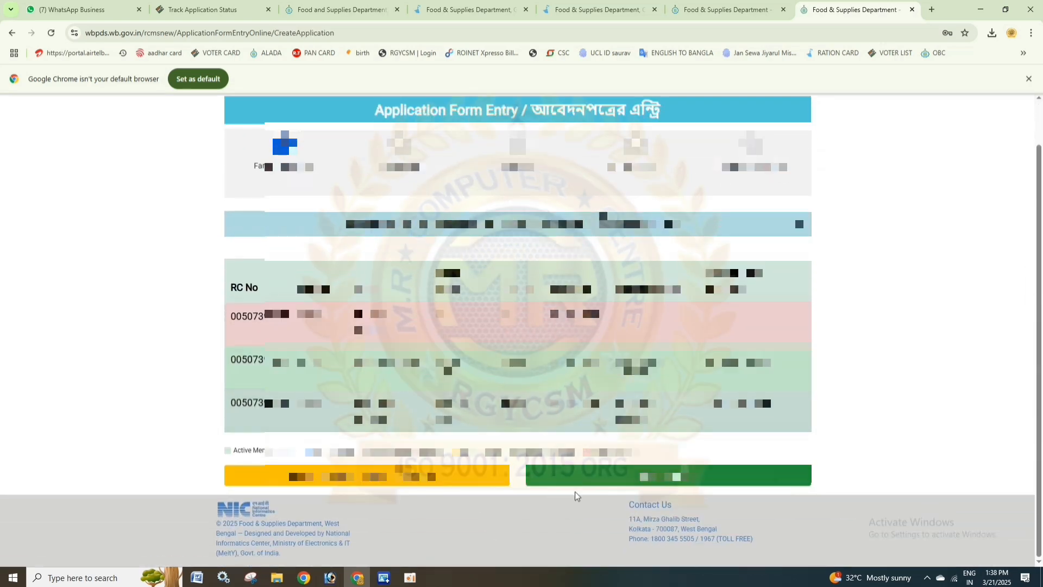
left_click(606, 481)
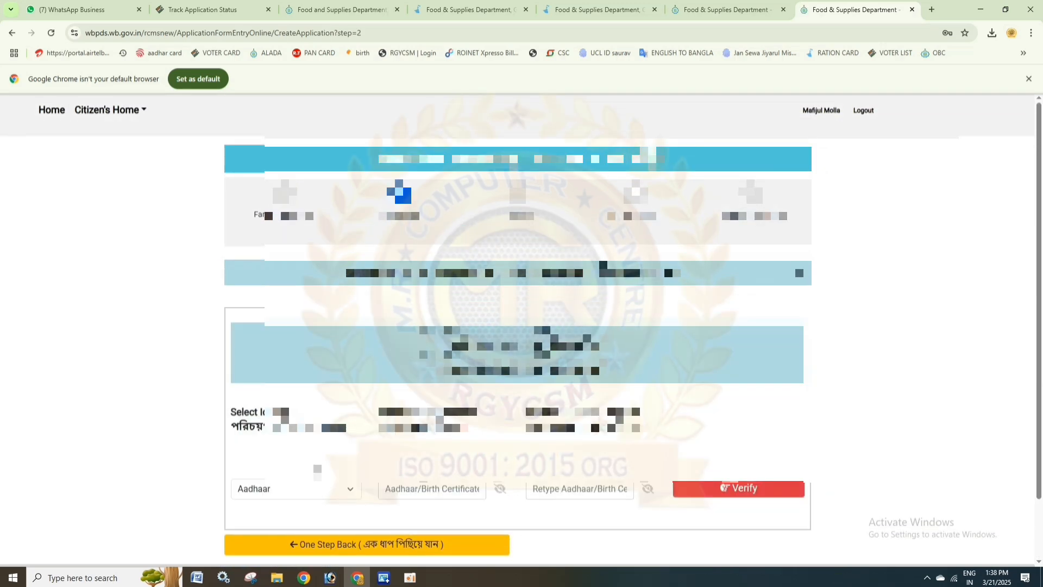
- Set the new beneficiary's ID type to BirthCertificate
left_click(350, 490)
left_click(267, 521)
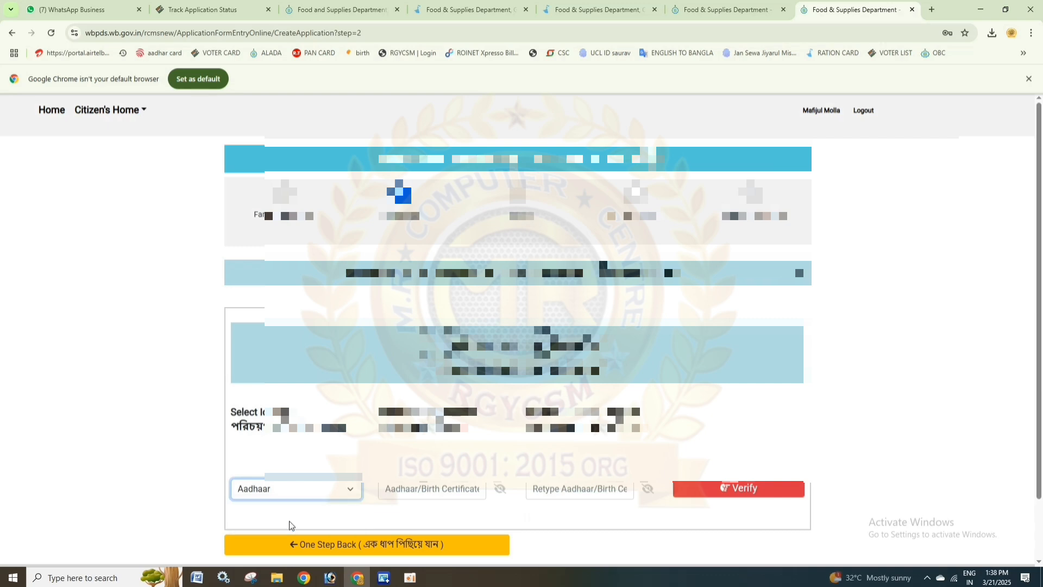
scroll(408, 435, "down", 2)
- Enter the birth certificate registration number in both fields and verify it
left_click(409, 422)
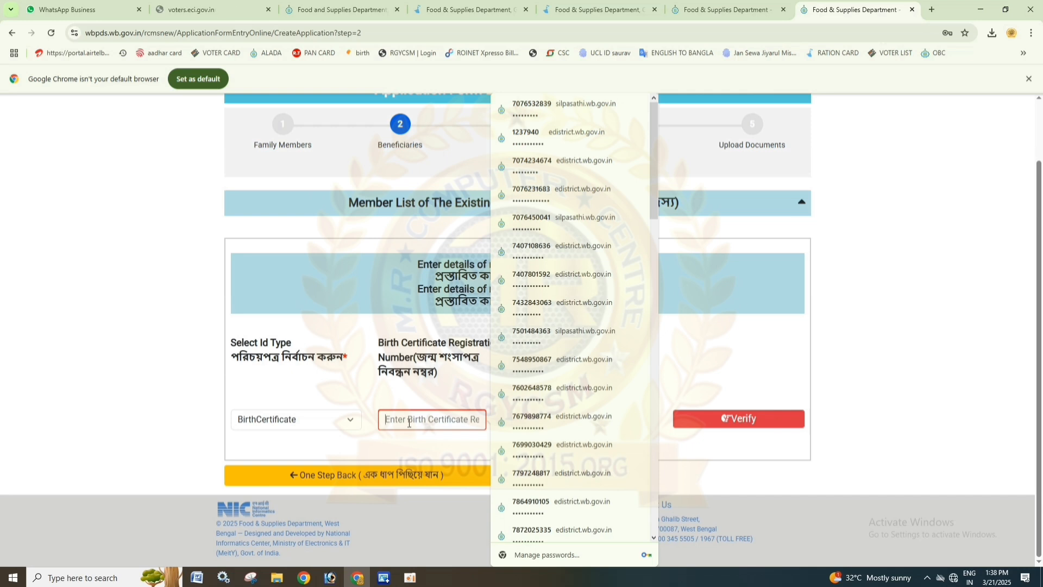
type("•")
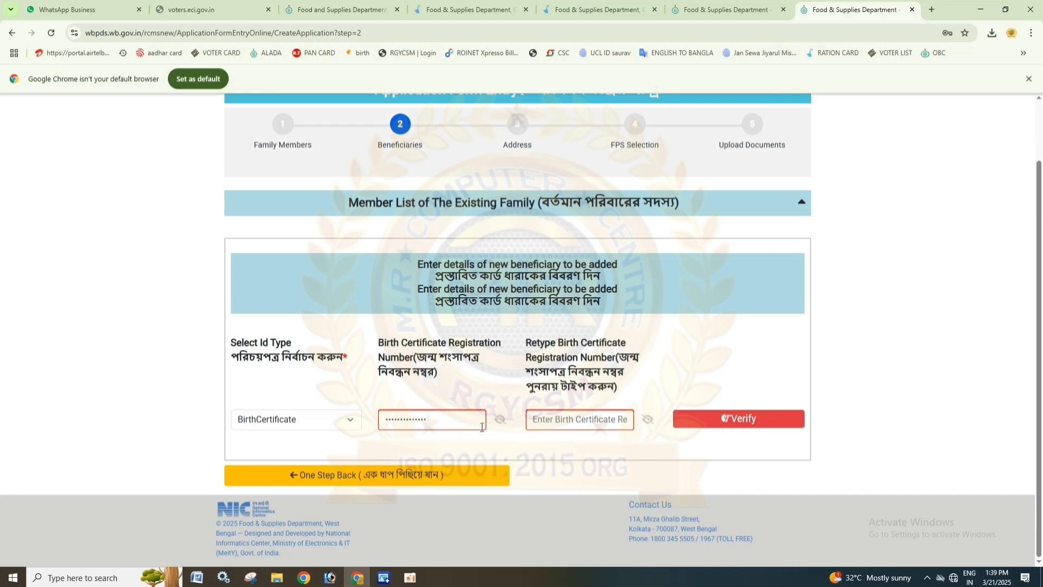
left_click(553, 419)
type("2")
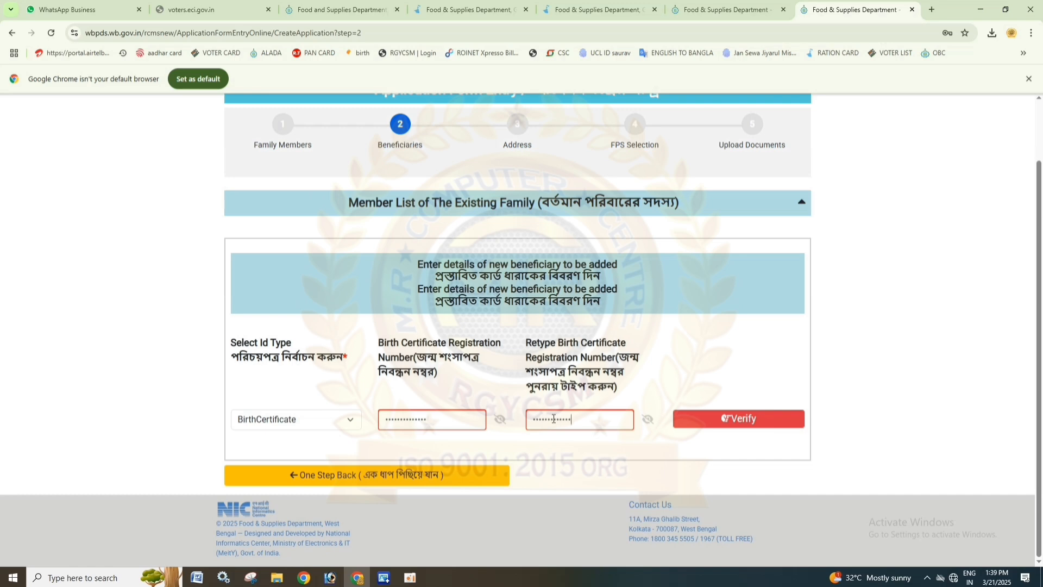
left_click(713, 418)
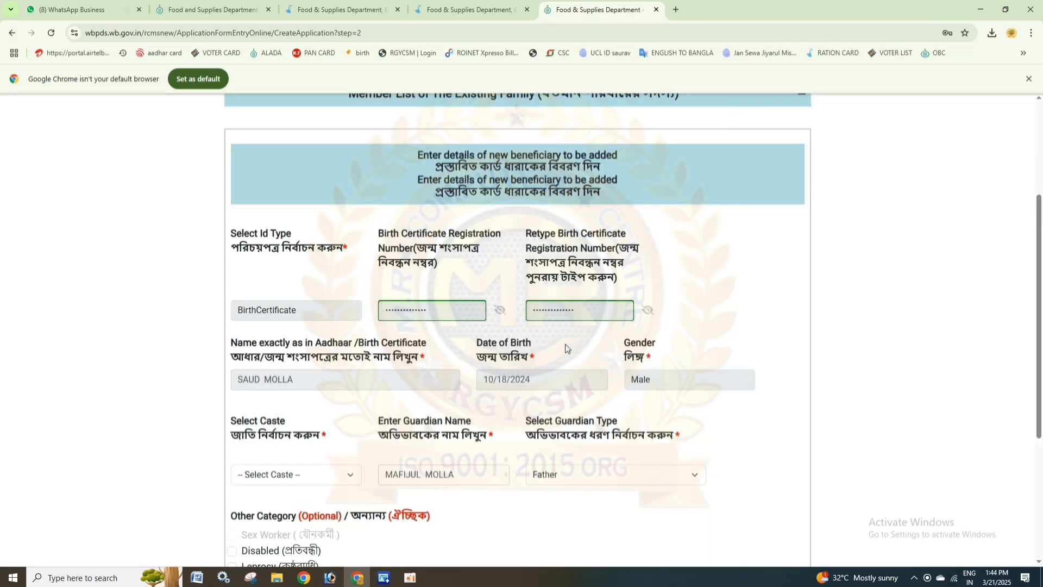
- Scroll through the form to check the loaded birth certificate details
scroll(565, 347, "down", 1)
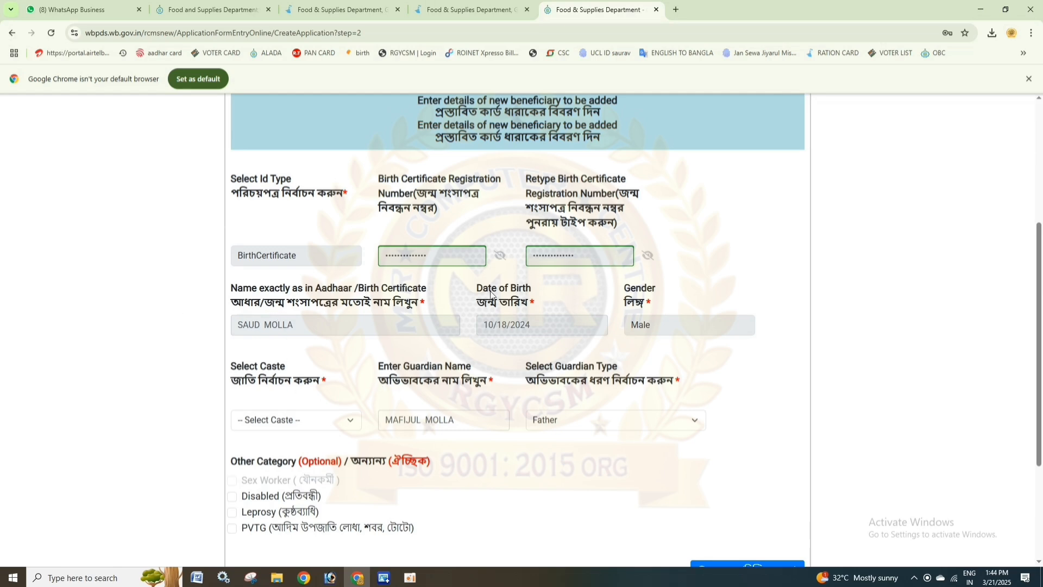
scroll(857, 249, "up", 1)
scroll(549, 350, "down", 1)
- Set the new member's caste to General and guardian type to Father
left_click(293, 422)
left_click(279, 452)
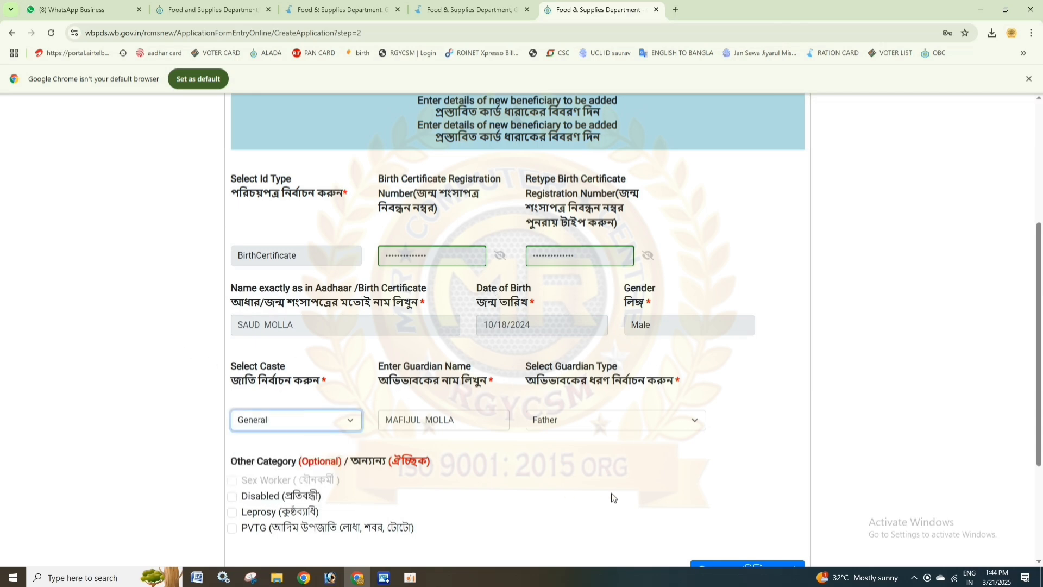
left_click(598, 425)
left_click(530, 468)
- Review the new beneficiary's details and confirm them
scroll(429, 510, "down", 1)
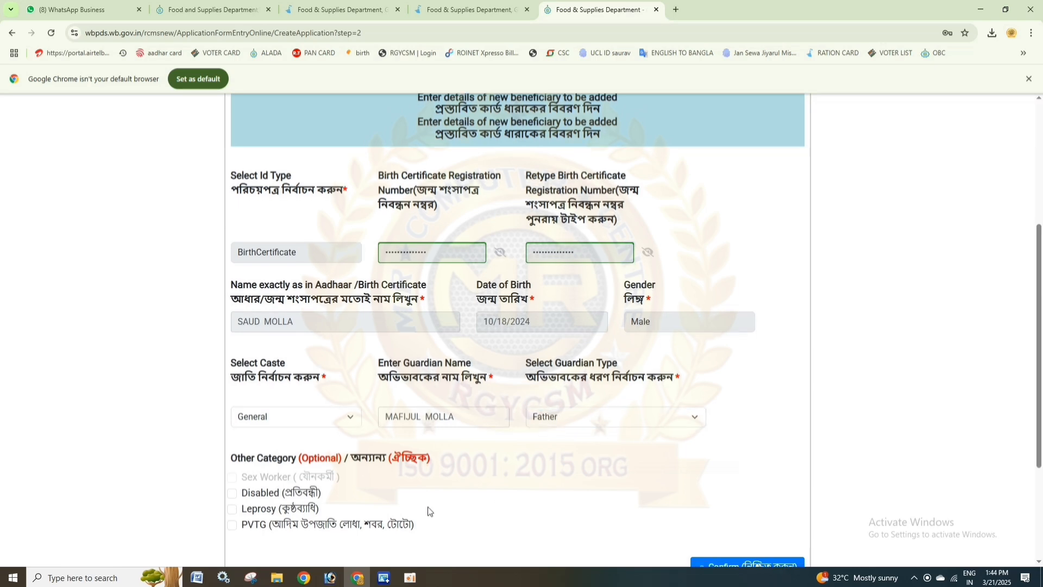
scroll(429, 510, "down", 2)
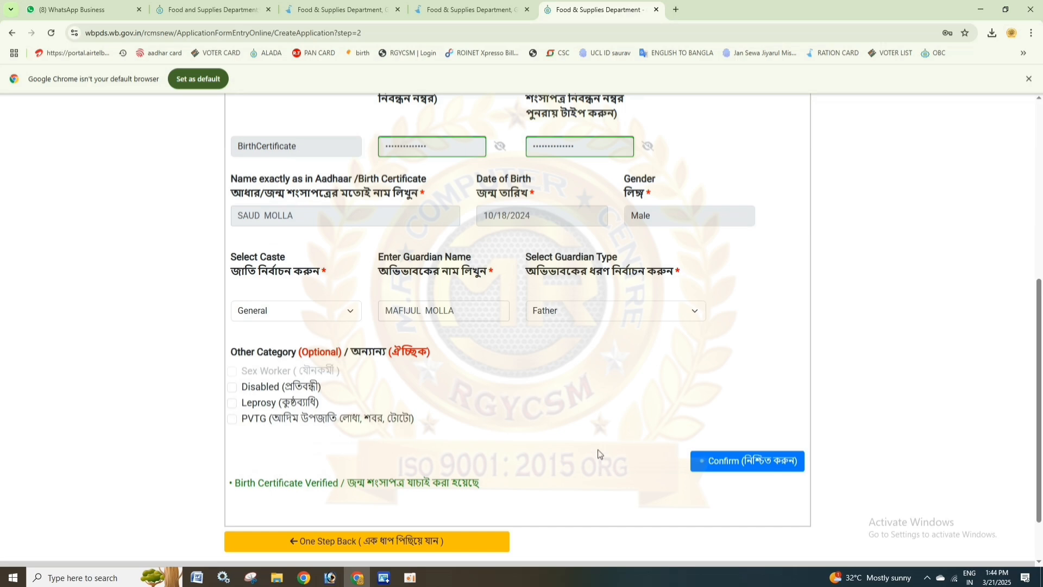
scroll(565, 445, "down", 1)
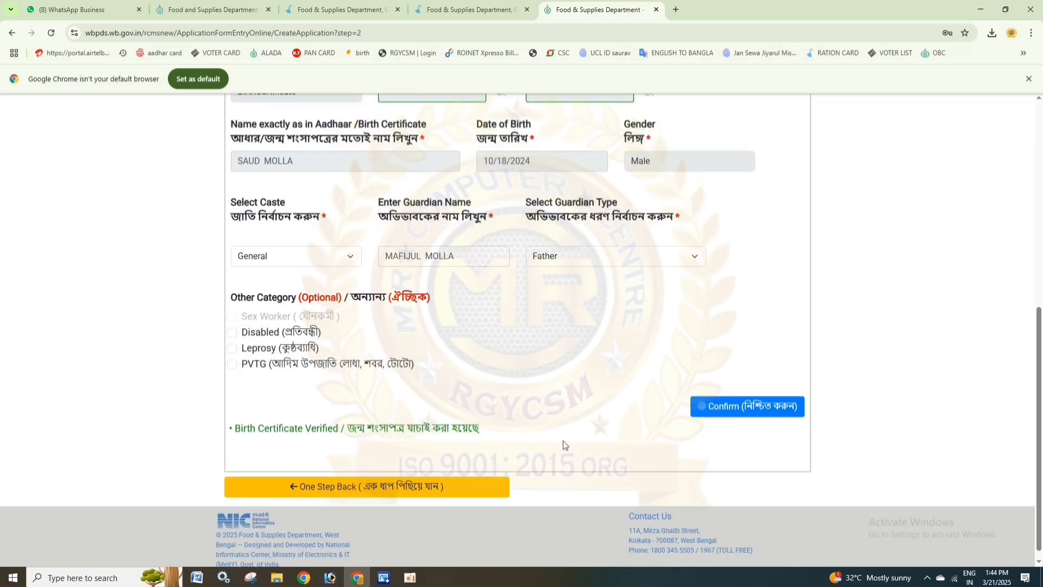
scroll(506, 439, "up", 3)
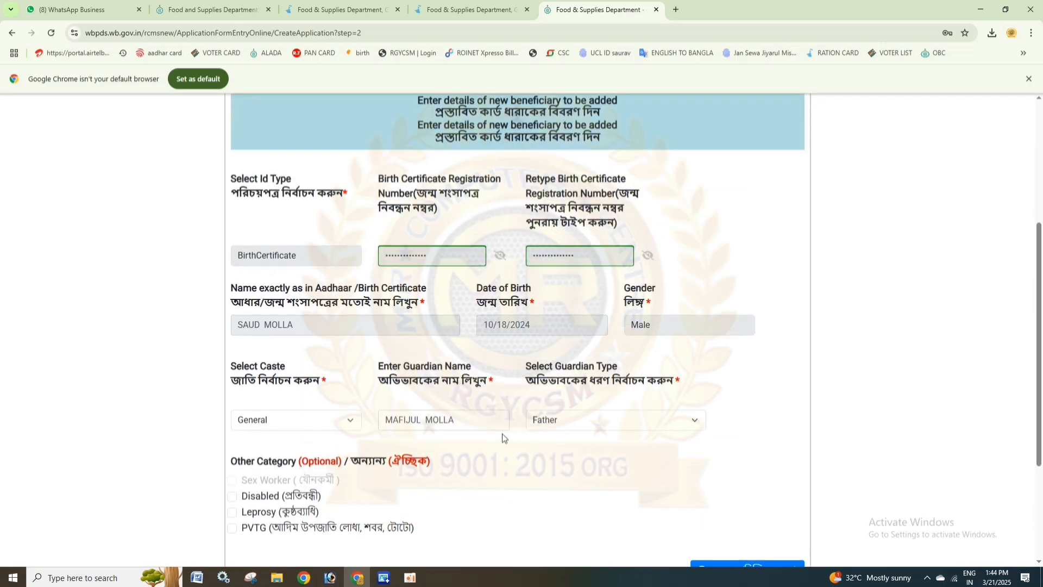
scroll(504, 438, "up", 2)
scroll(548, 386, "down", 4)
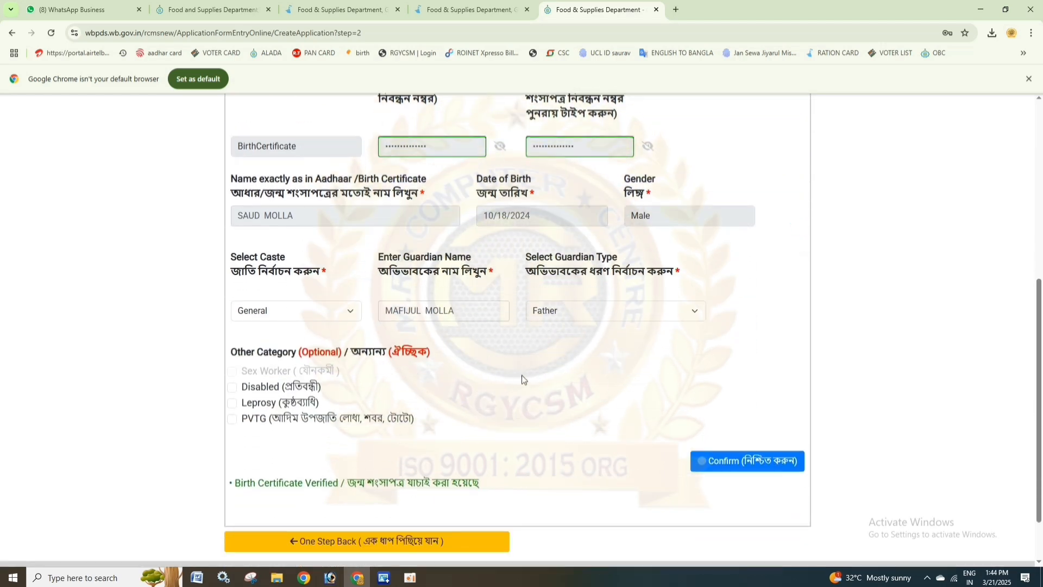
triple_click(413, 357)
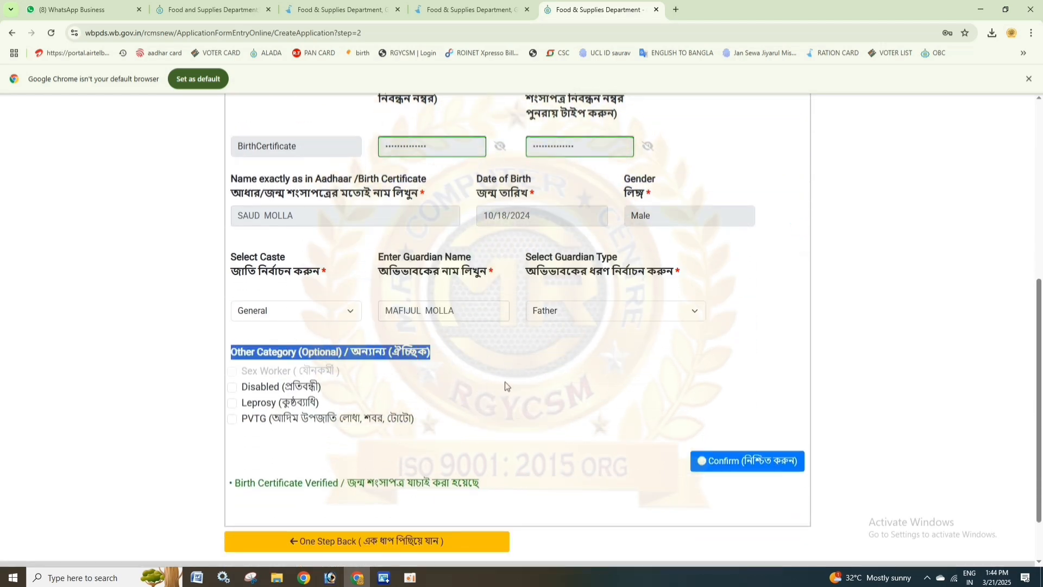
left_click(494, 396)
scroll(497, 404, "down", 1)
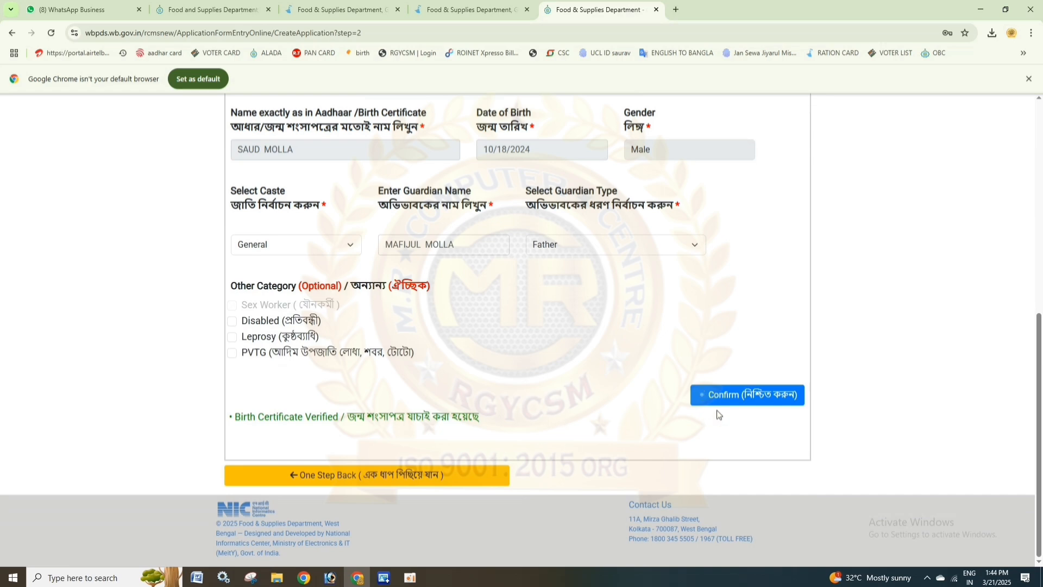
left_click(741, 401)
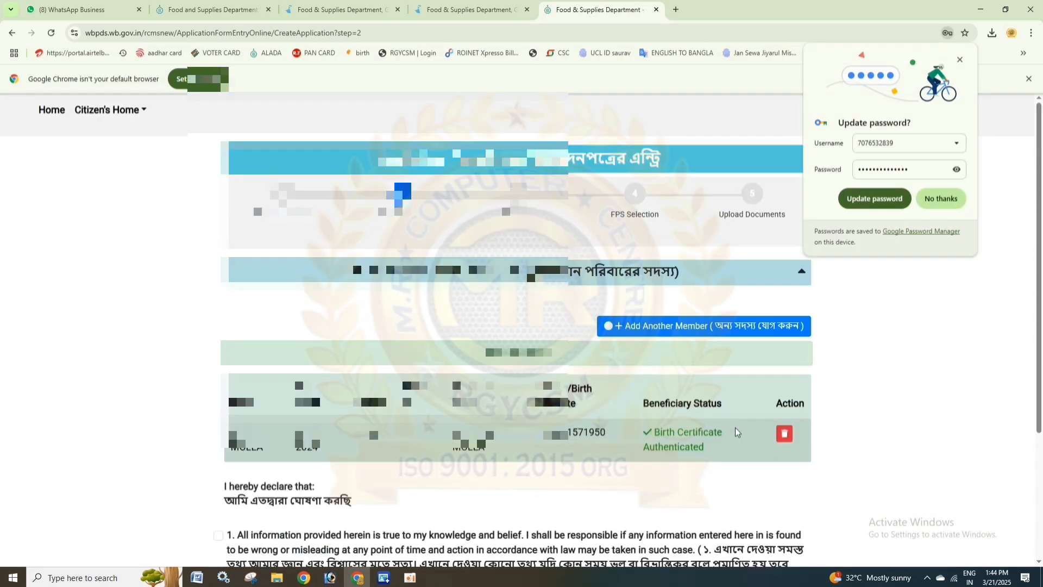
- Decline Chrome's offer to save the password and review the member list
left_click(947, 208)
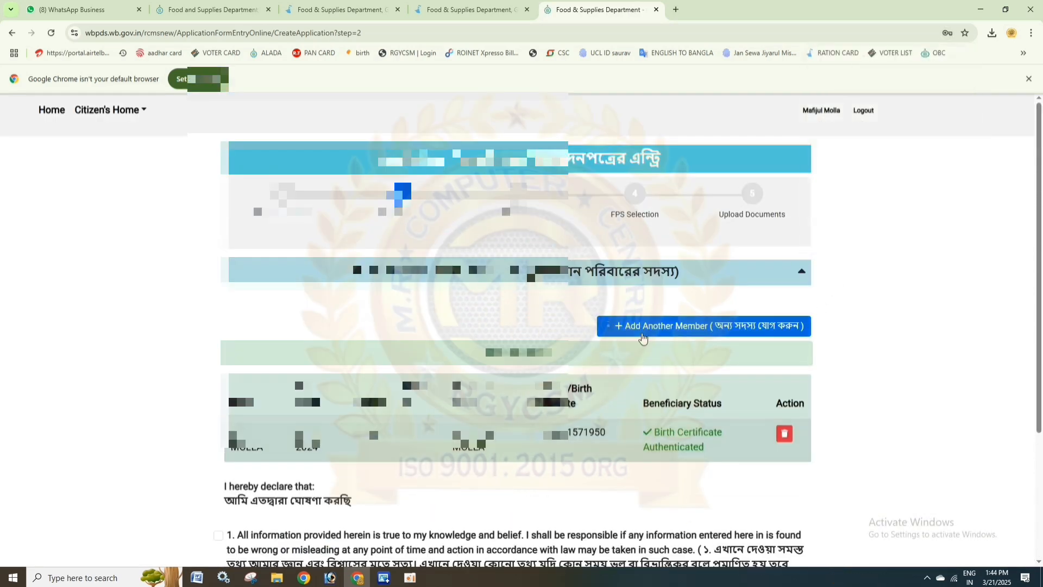
scroll(643, 336, "down", 3)
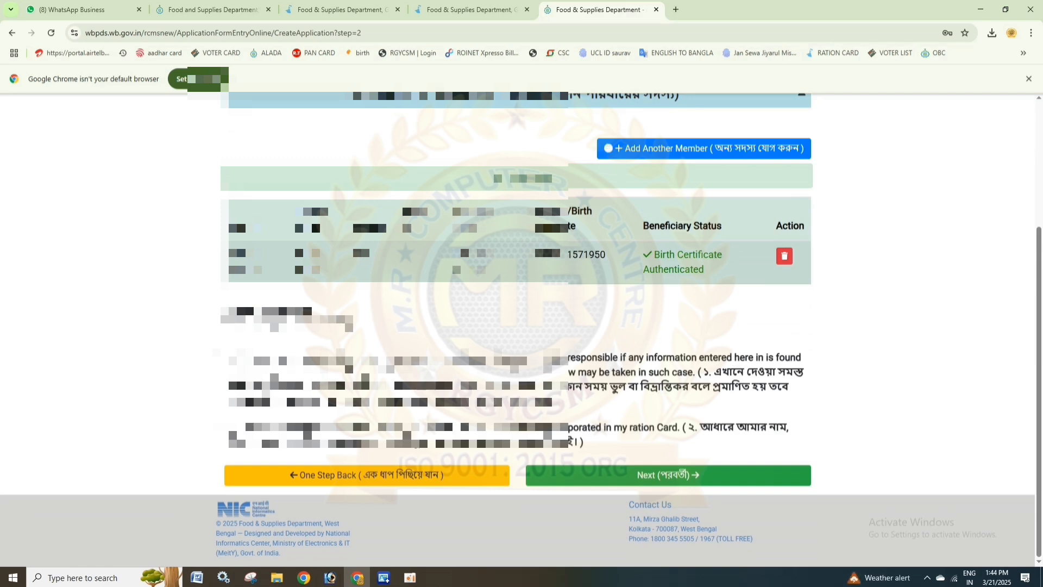
scroll(734, 360, "up", 2)
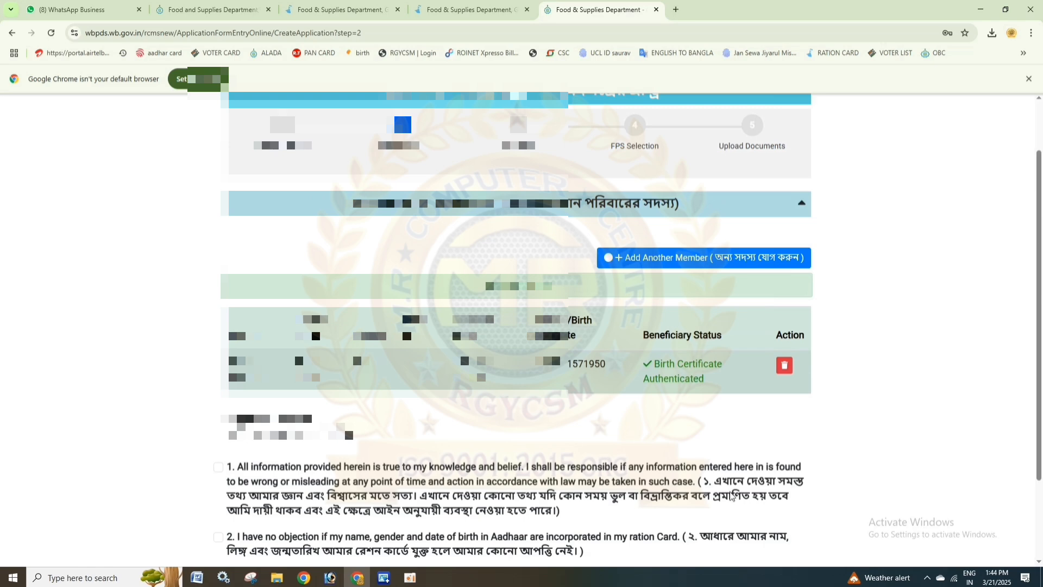
scroll(421, 463, "down", 2)
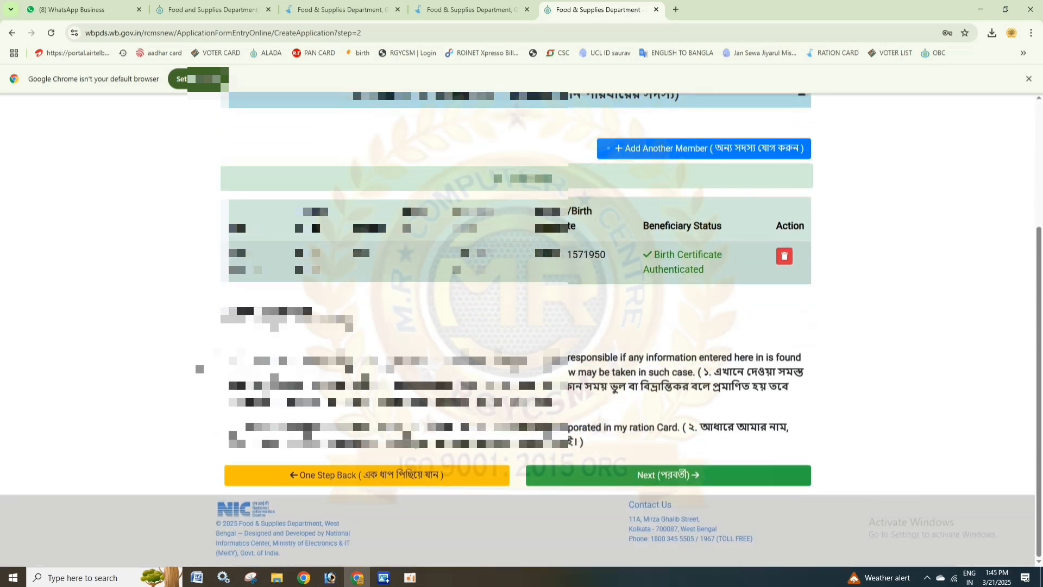
- Accept both declarations and proceed with the one added member
left_click(216, 360)
left_click(217, 426)
left_click(599, 479)
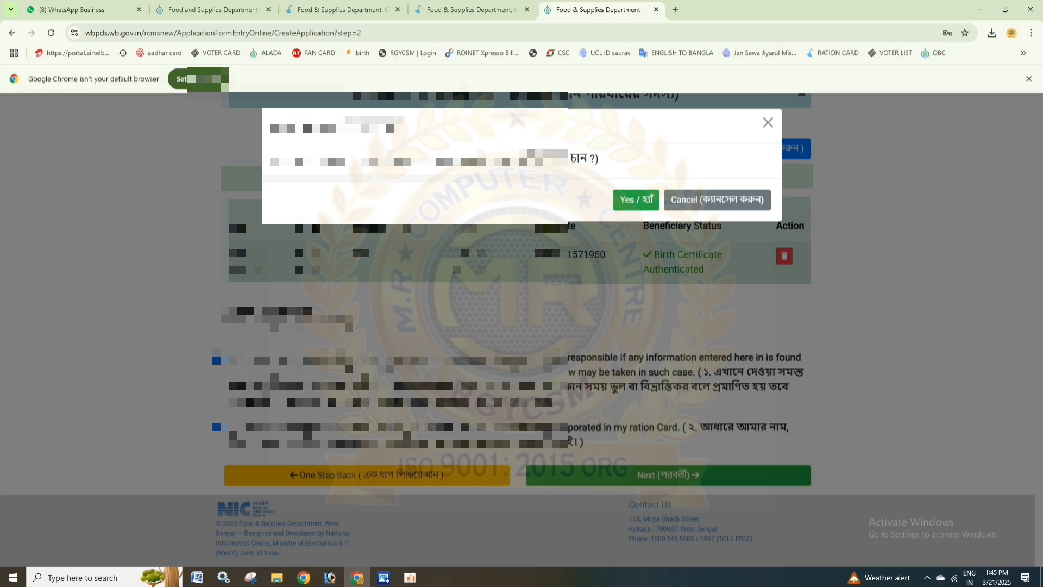
left_click(634, 199)
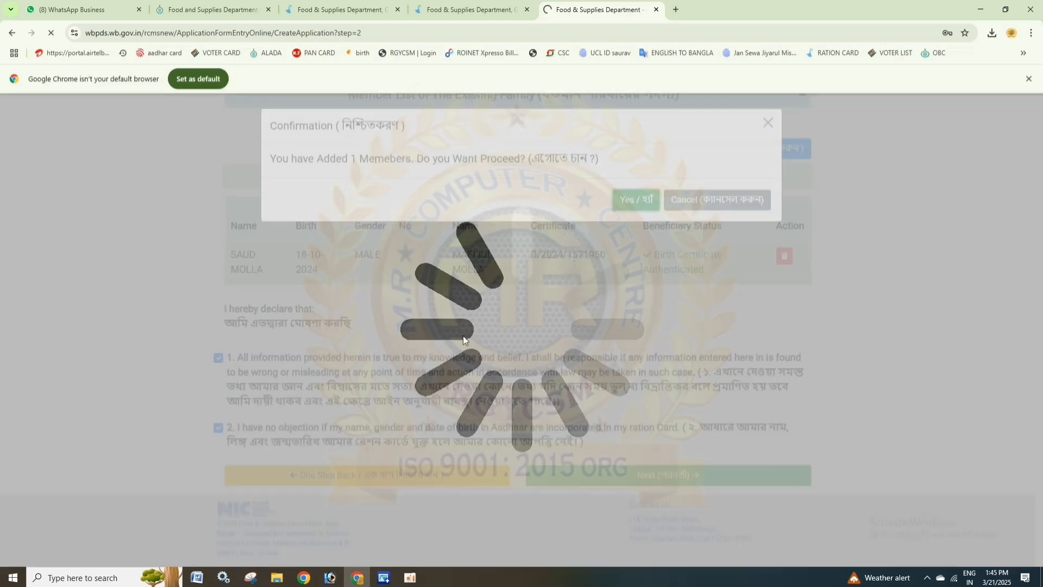
- Remove the stray leading character from the Para/Street Name field
scroll(341, 314, "down", 2)
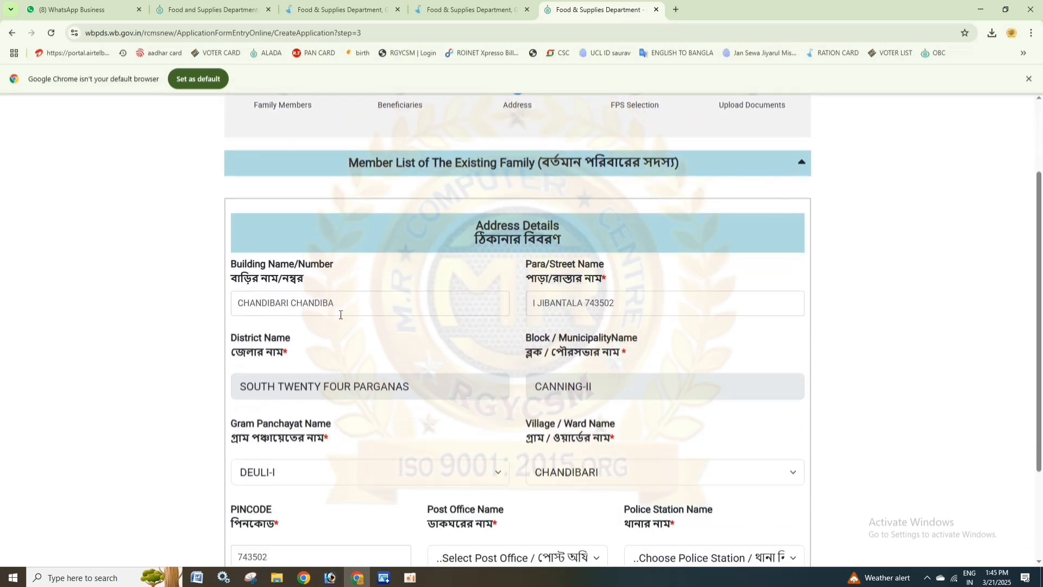
scroll(520, 325, "down", 1)
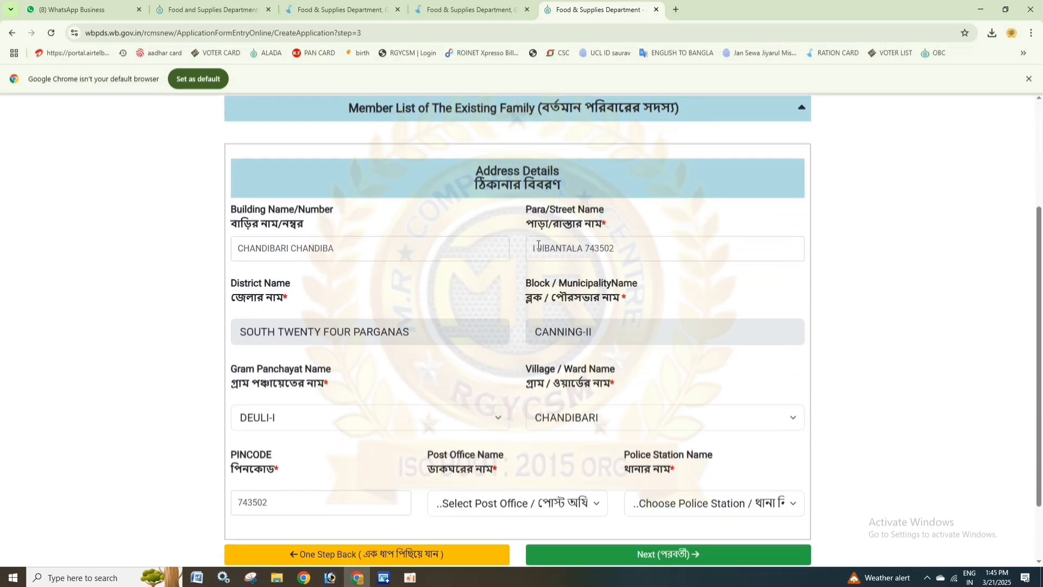
left_click_drag(538, 244, 528, 248)
key("BackSpace")
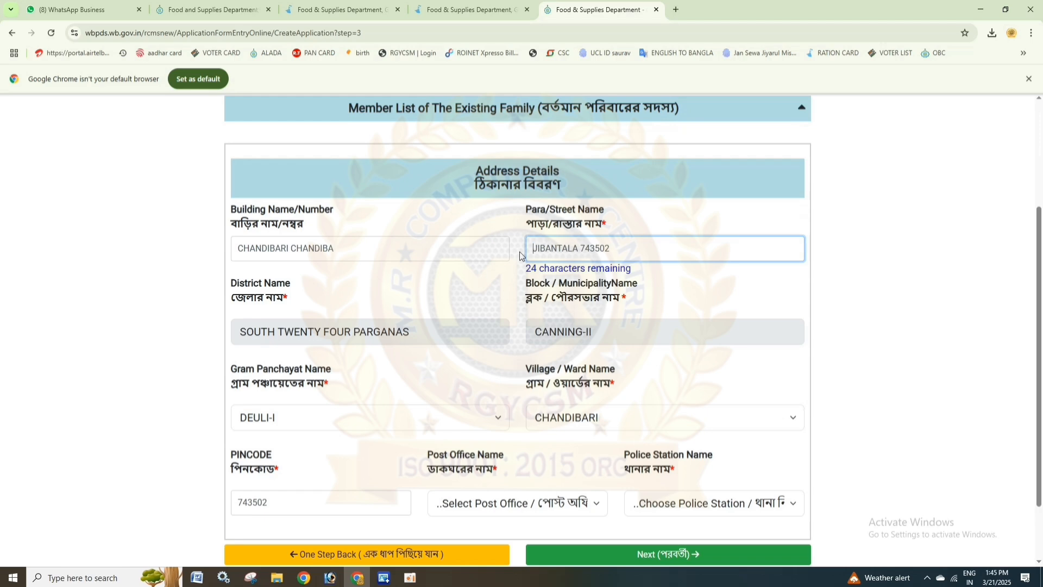
left_click(424, 299)
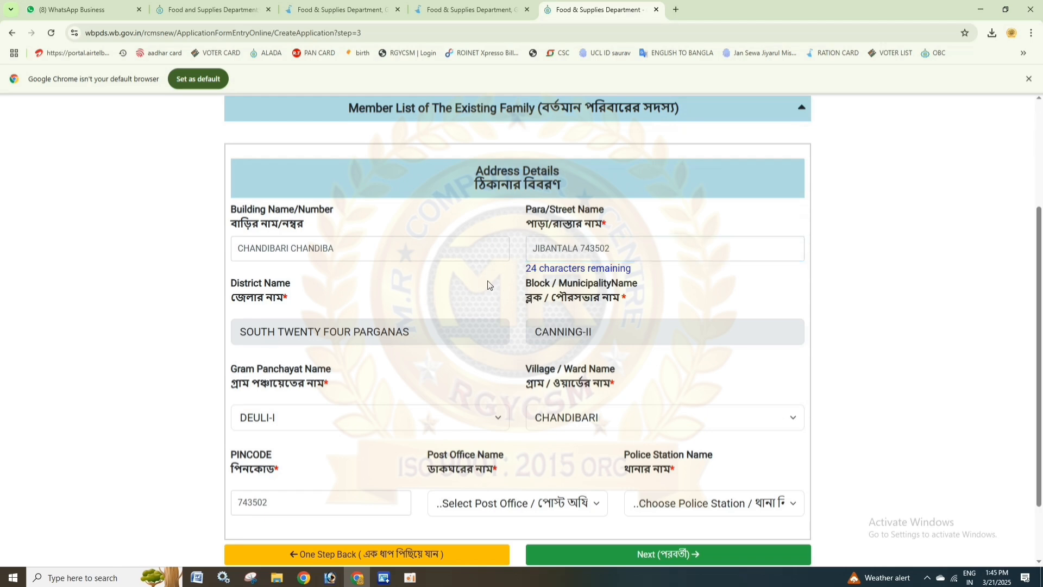
- Set the Post Office to Chandibari
scroll(315, 313, "down", 2)
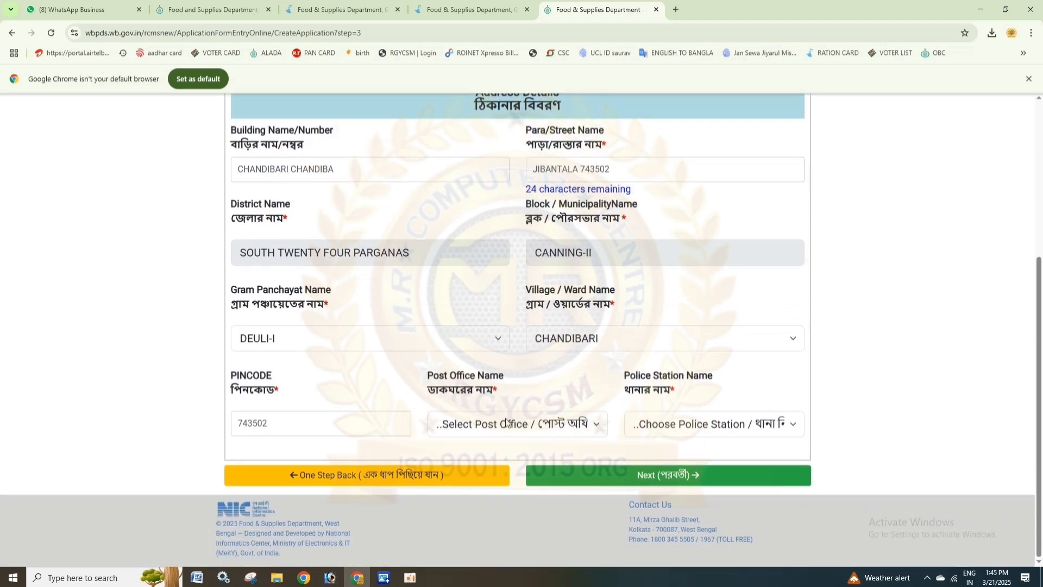
left_click(464, 431)
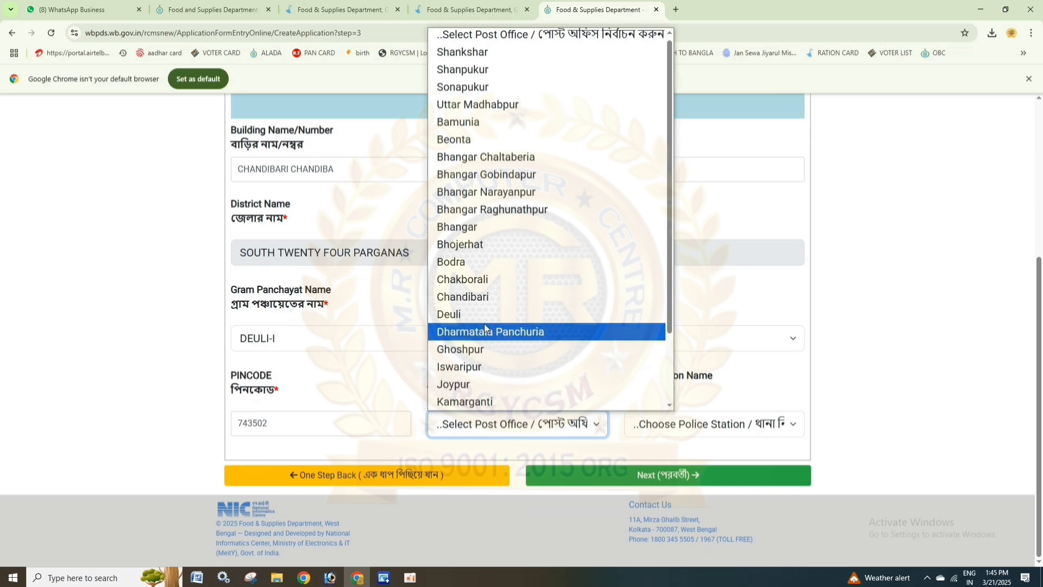
key("c")
key("Down")
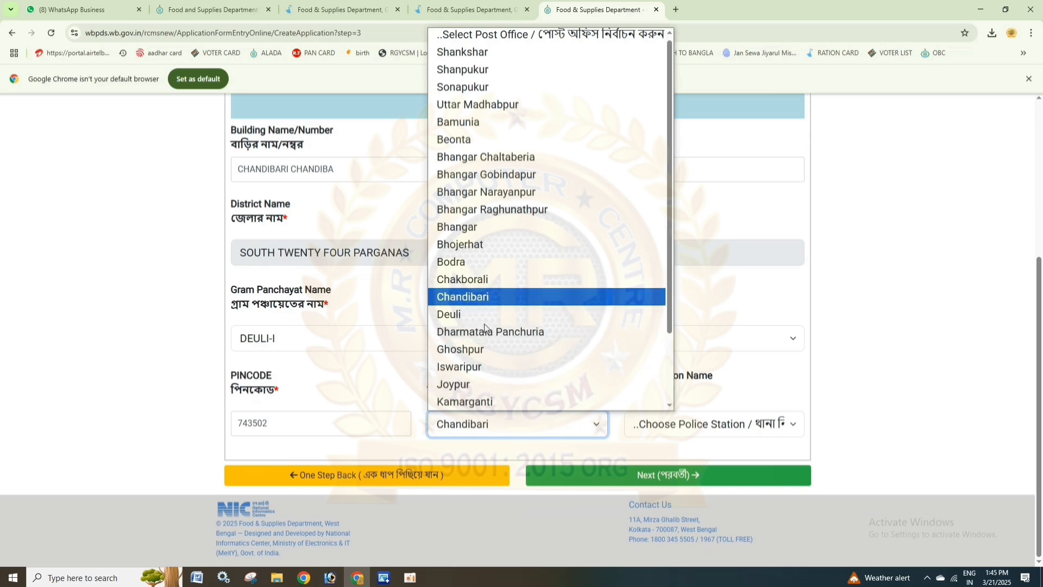
key("Return")
- Set the Police Station to JIBANTALA
left_click(705, 425)
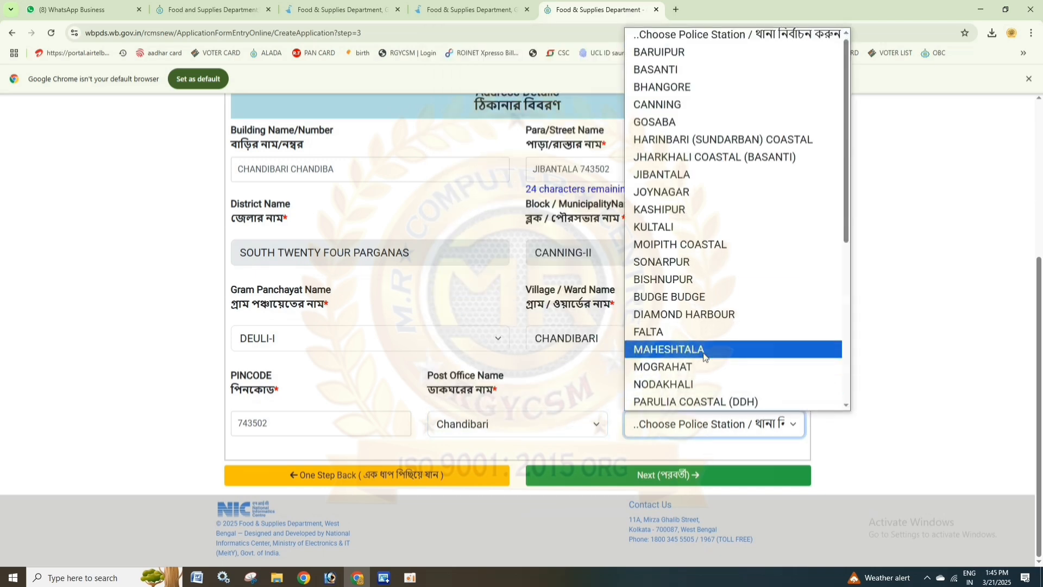
key("j")
key("Down")
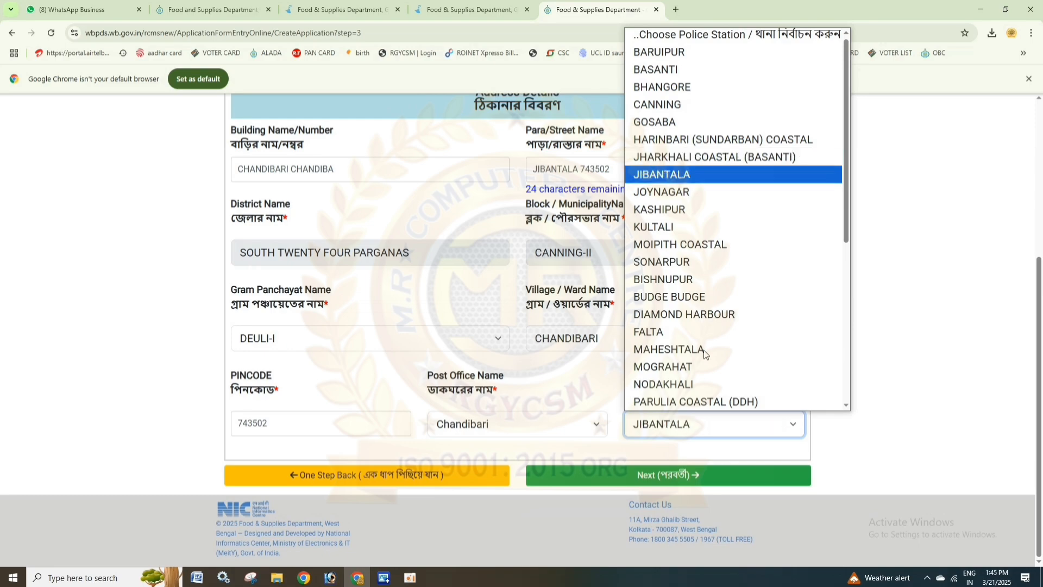
key("Return")
scroll(584, 460, "up", 3)
scroll(585, 460, "up", 1)
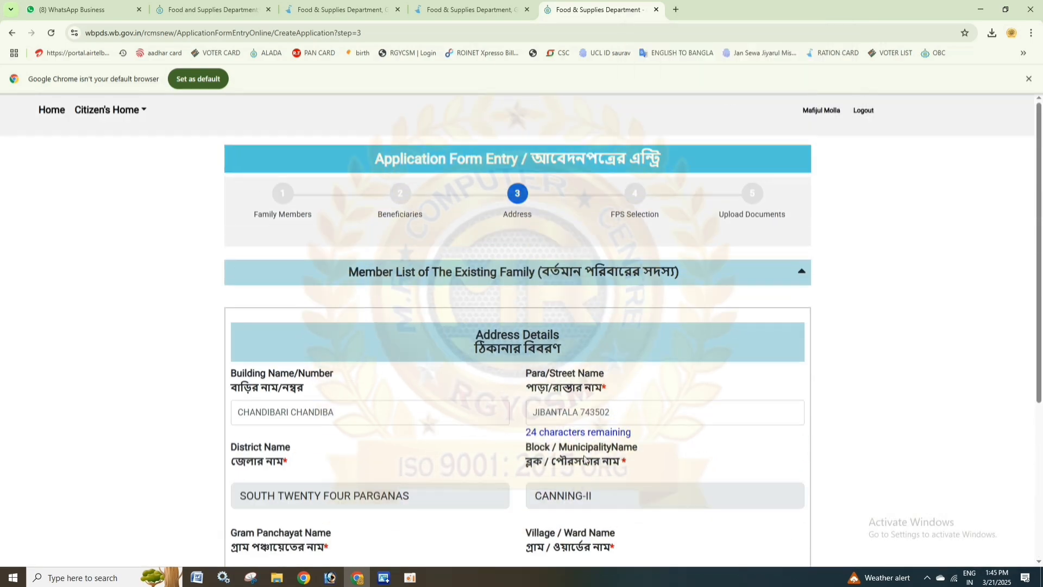
scroll(517, 292, "down", 5)
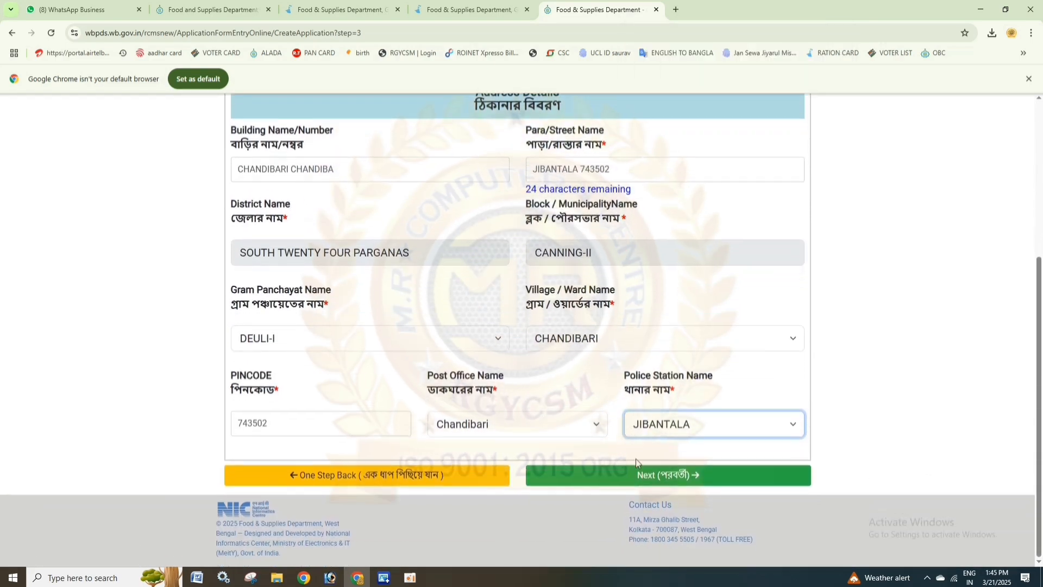
- Submit the address and keep the listed fair price shop to reach Upload Documents
left_click(636, 474)
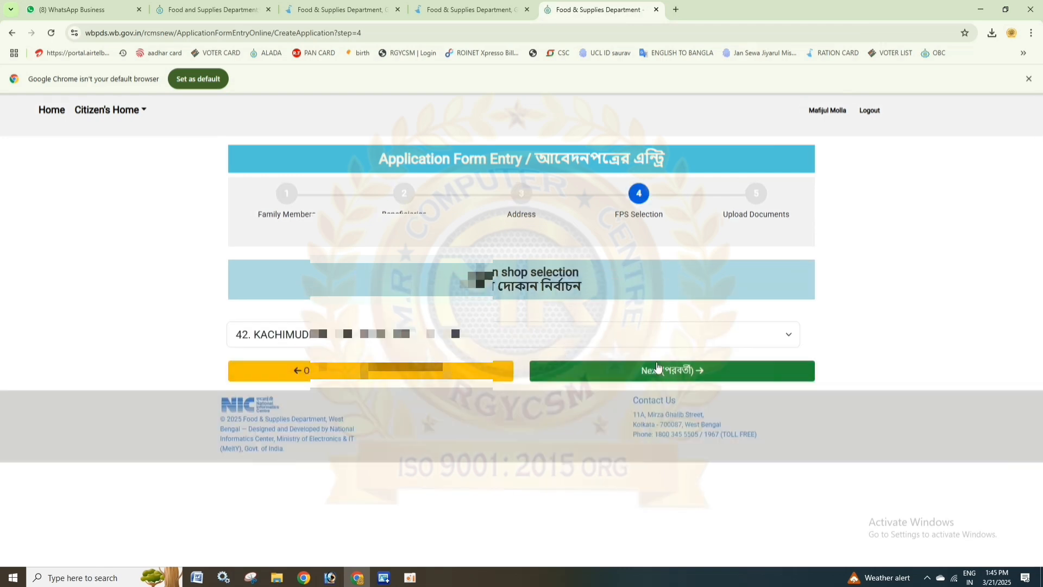
left_click(706, 372)
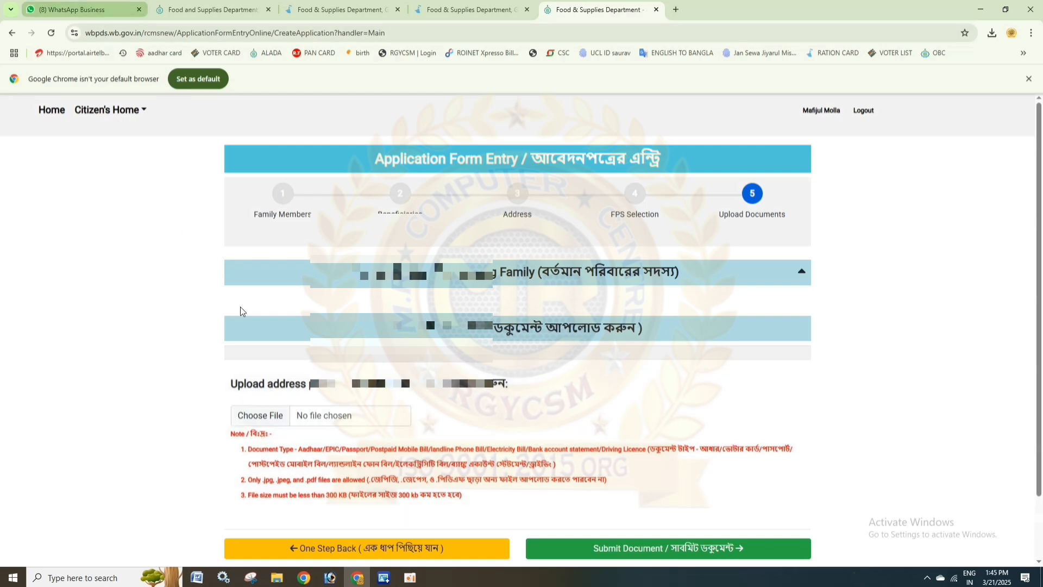
scroll(240, 310, "down", 1)
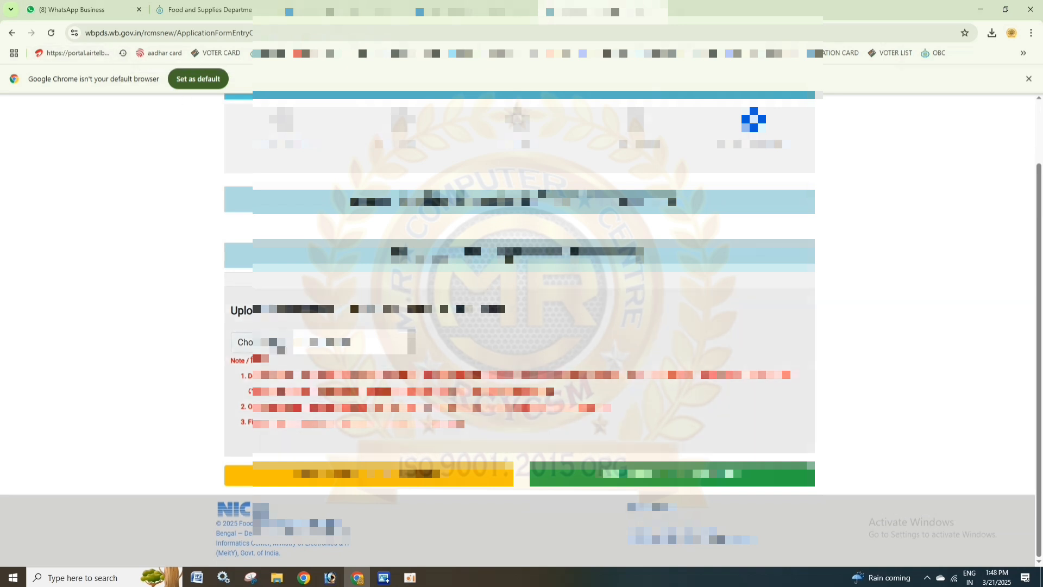
- Find the member's address-proof PDF in the PHOTOSHOP folder and preview it in Acrobat
left_click(272, 342)
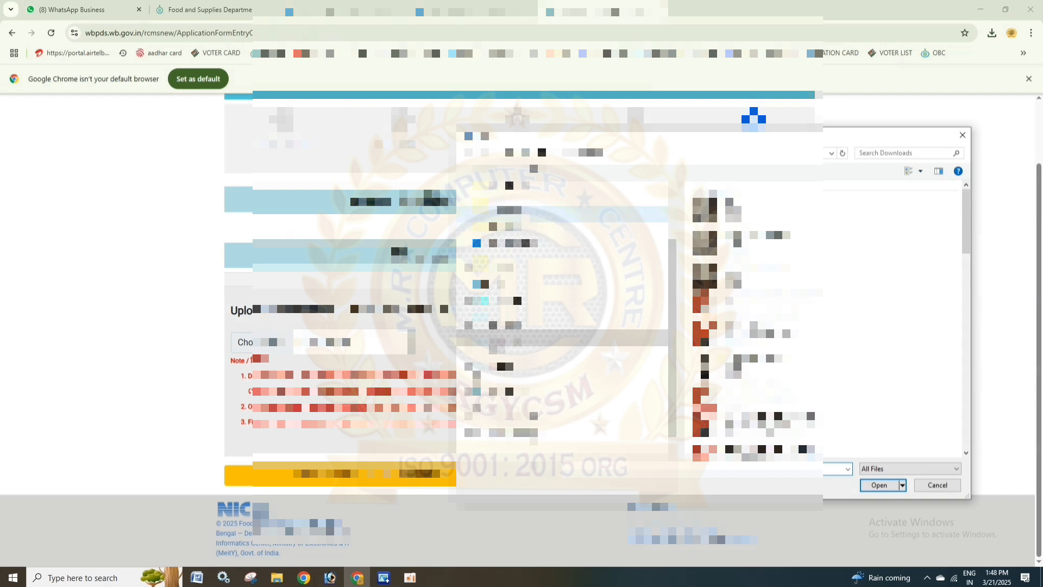
left_click(543, 215)
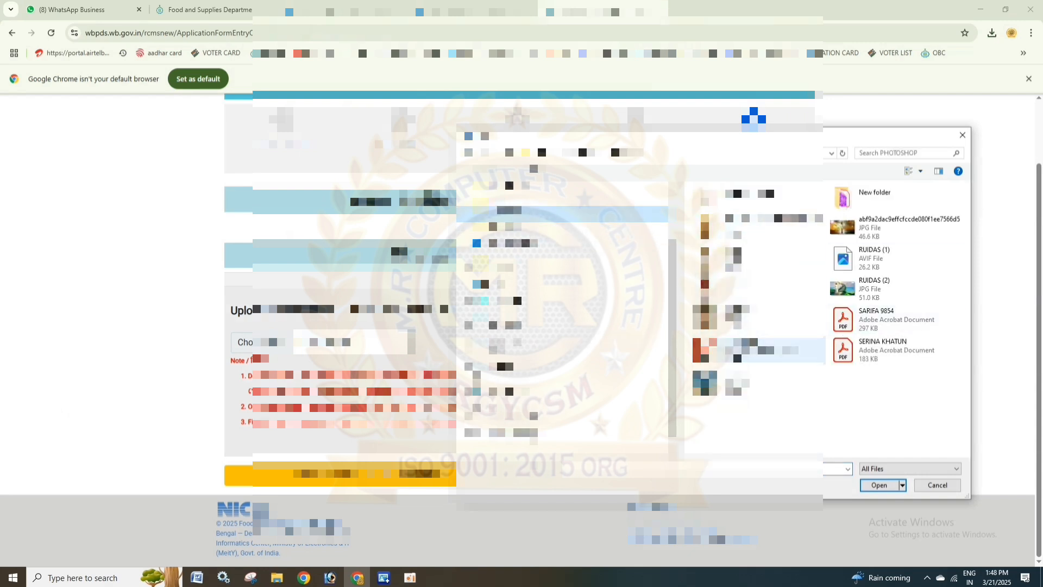
left_click(759, 349)
right_click(760, 349)
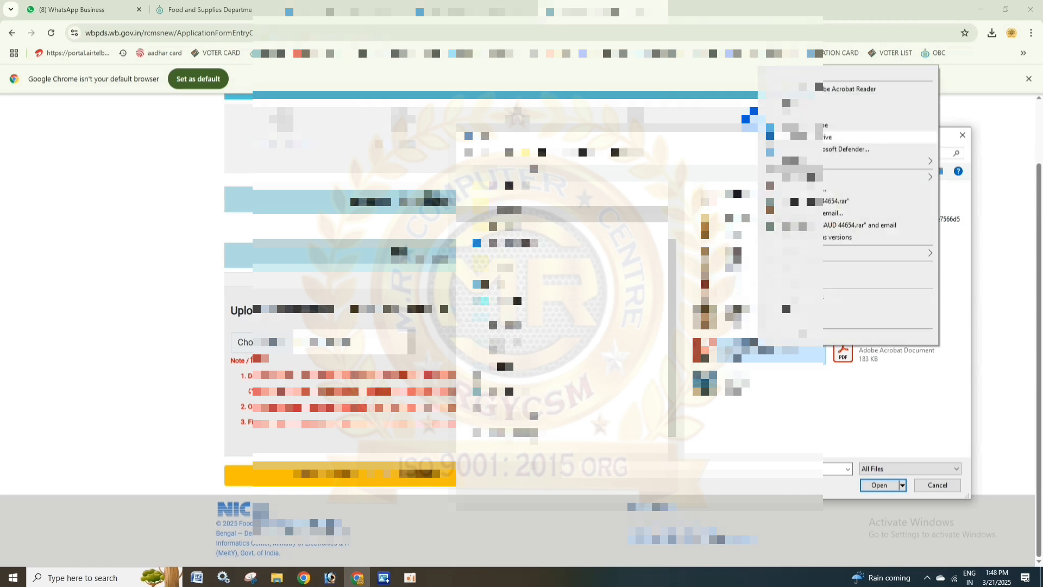
left_click(787, 101)
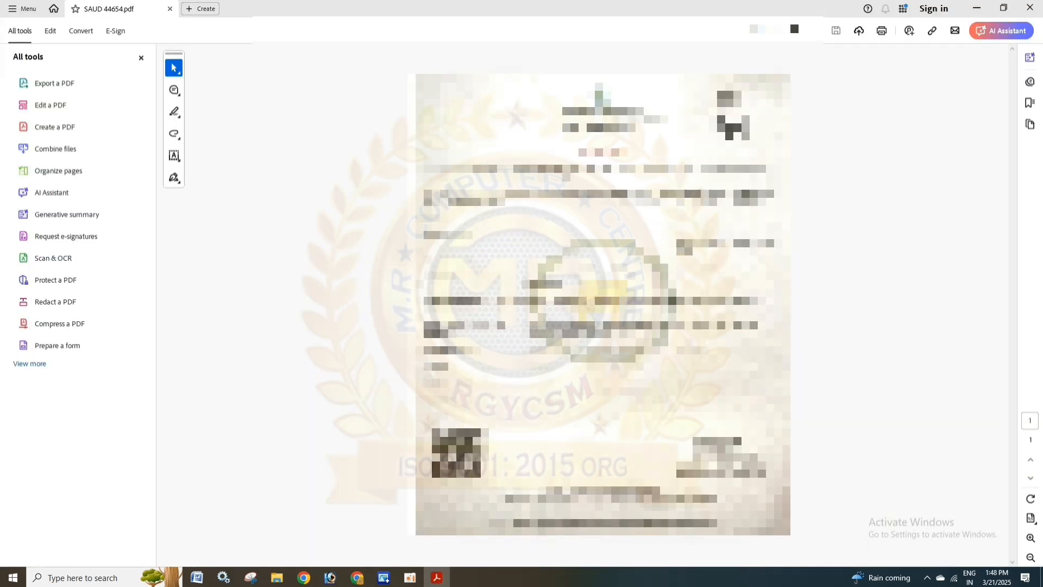
left_click(1029, 7)
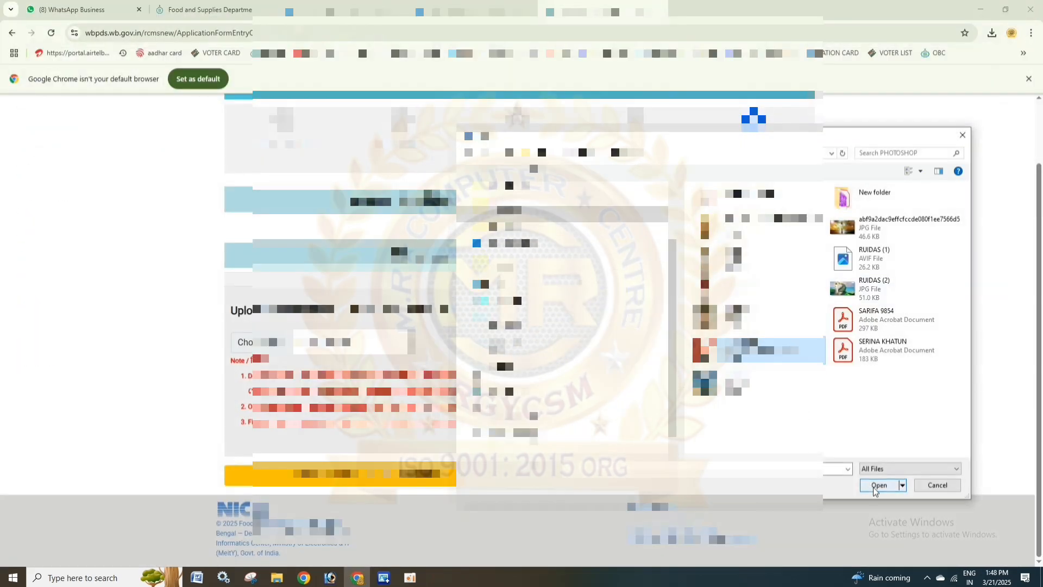
- Attach the checked PDF as the address proof and submit the document
left_click(878, 487)
scroll(664, 441, "up", 2)
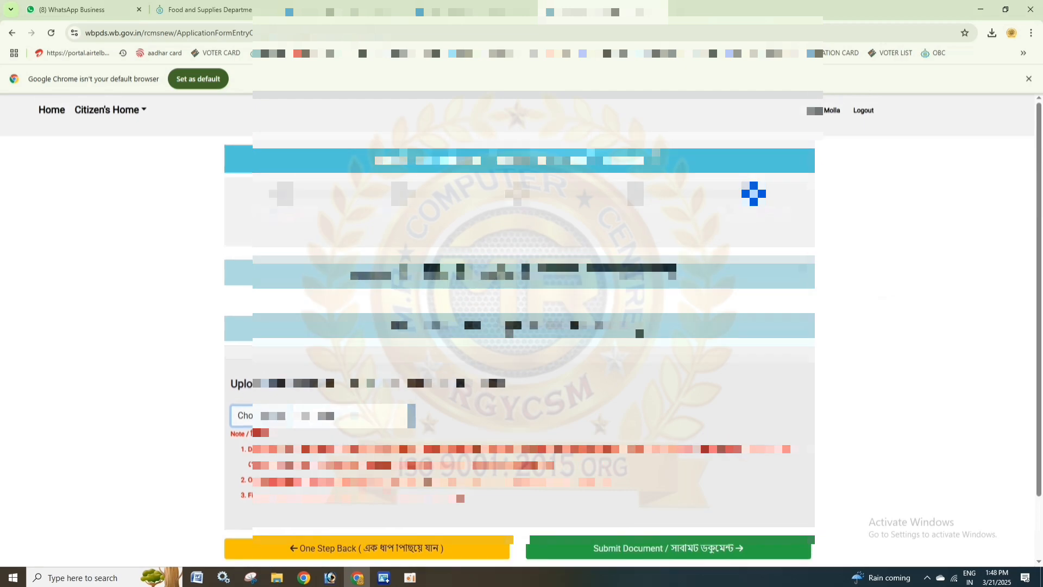
scroll(664, 441, "down", 2)
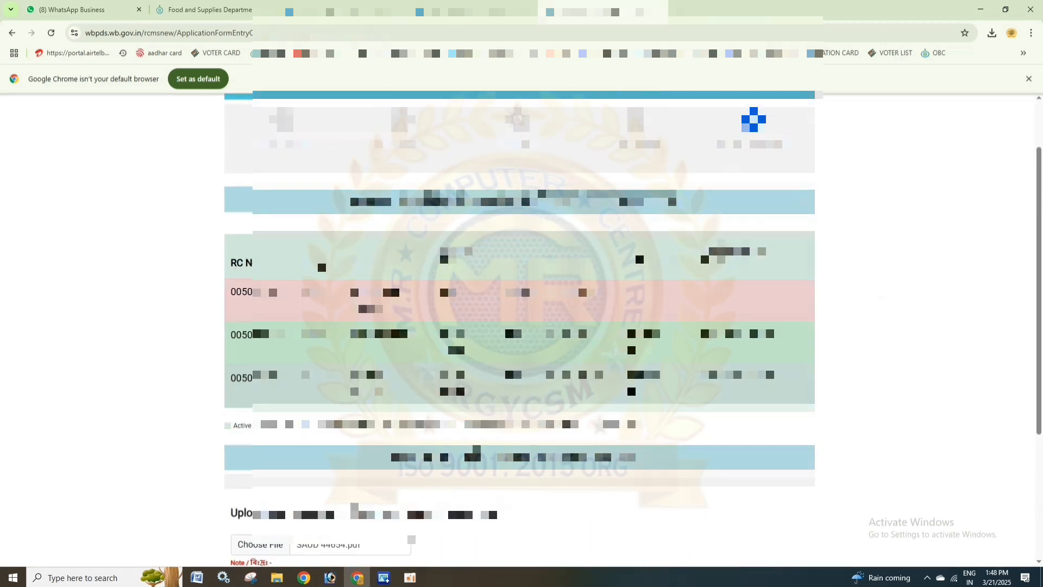
left_click(802, 203)
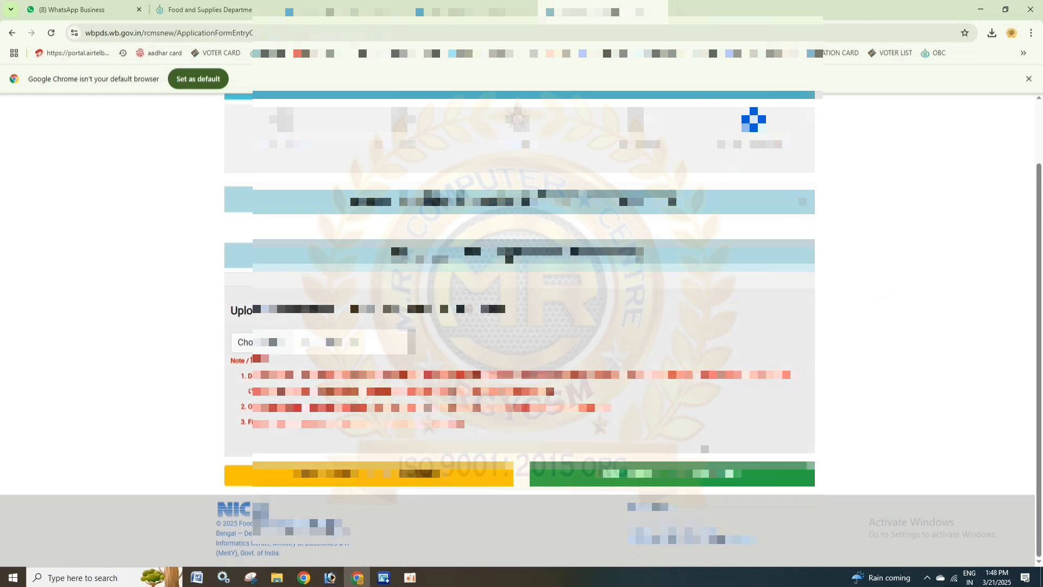
- Submit the application, then print the Saved Successfully page on the Canon MF3010
left_click(698, 475)
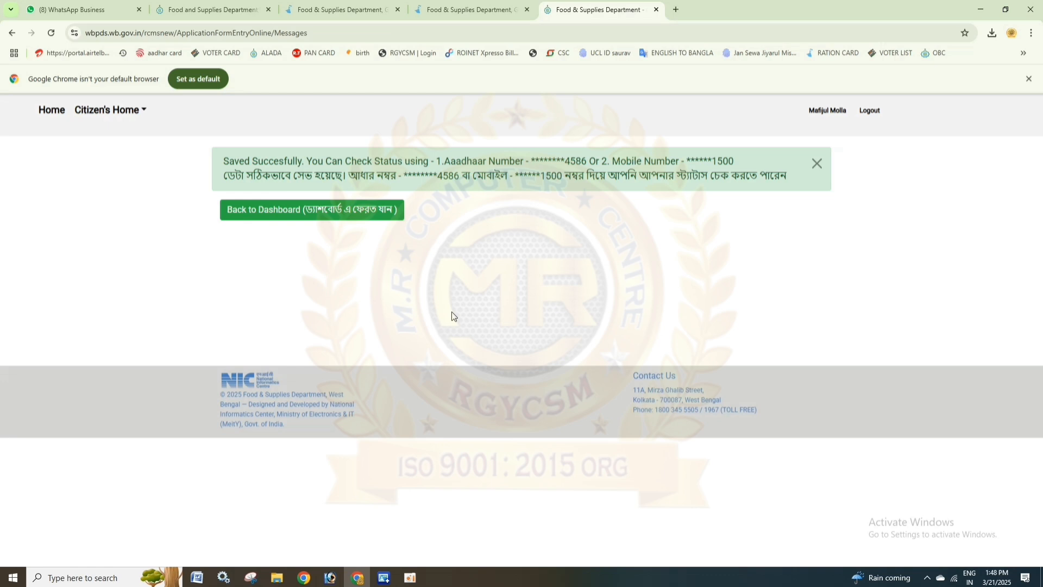
key("ctrl+p")
left_click(779, 96)
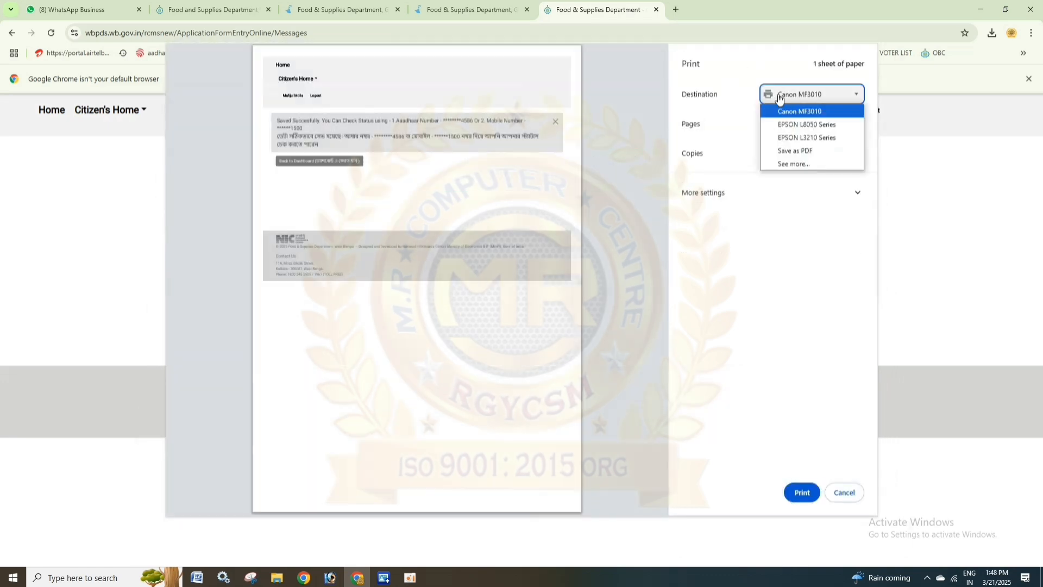
left_click(779, 98)
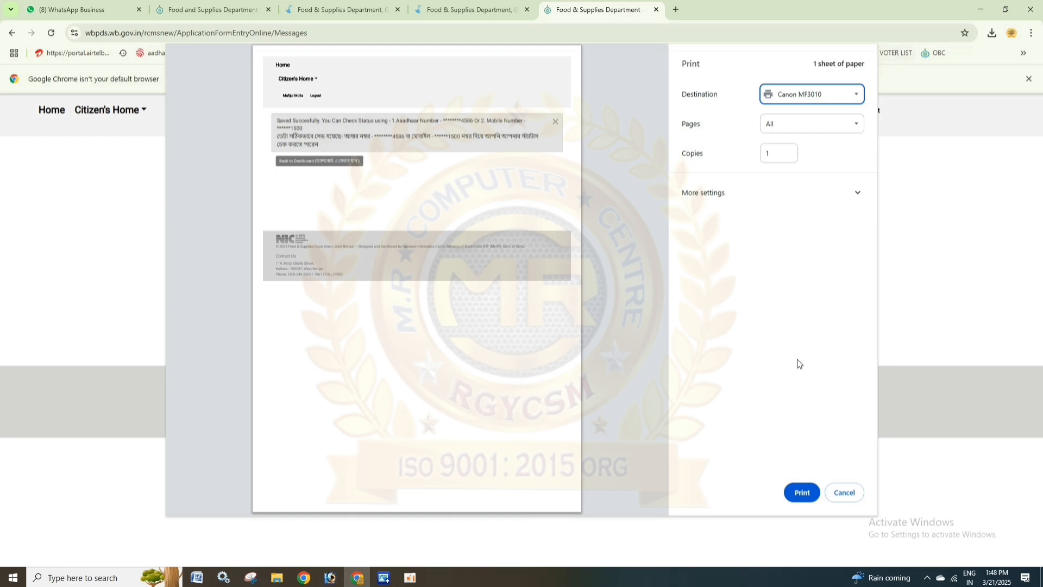
left_click(803, 492)
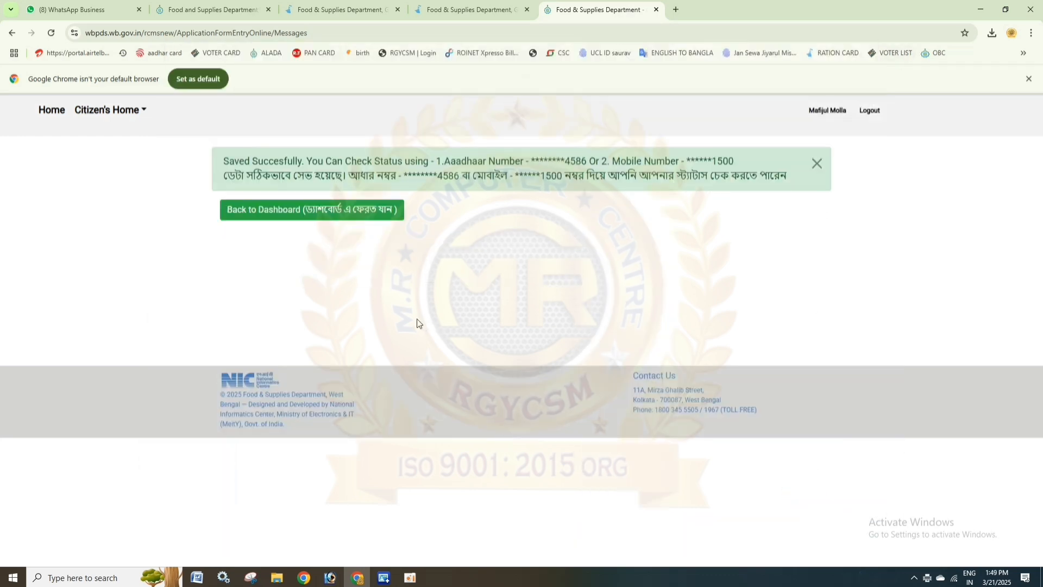
- Go to Citizen's Home > Check Application Status and view the Form 4 application's details
left_click(139, 116)
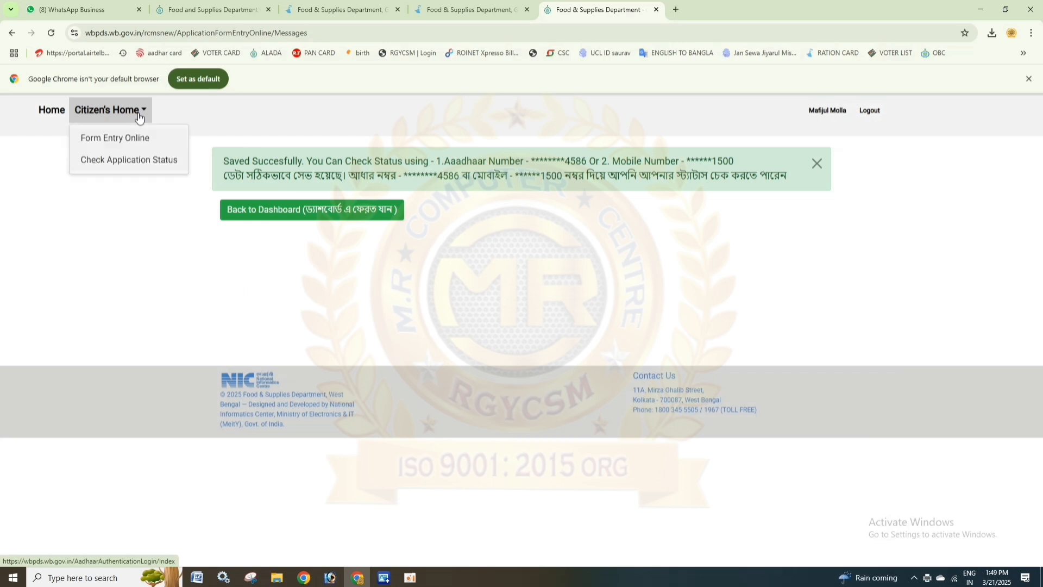
left_click(133, 167)
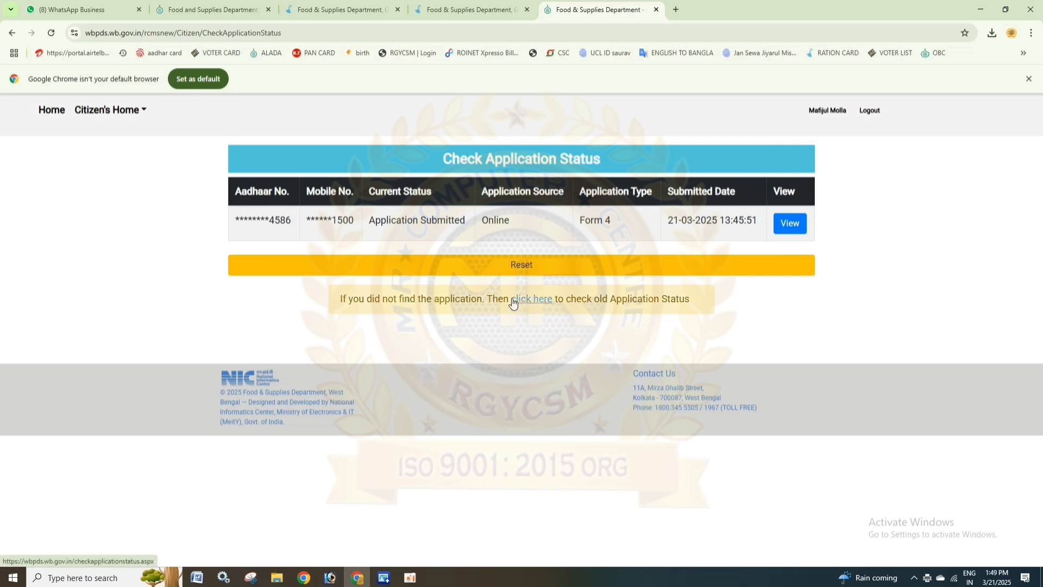
left_click(782, 225)
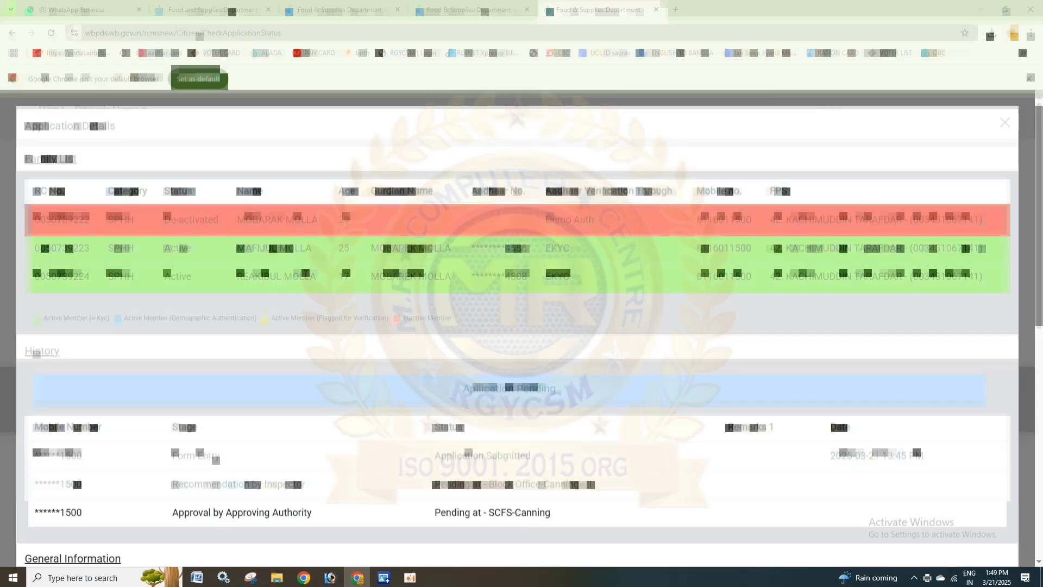
scroll(289, 278, "down", 4)
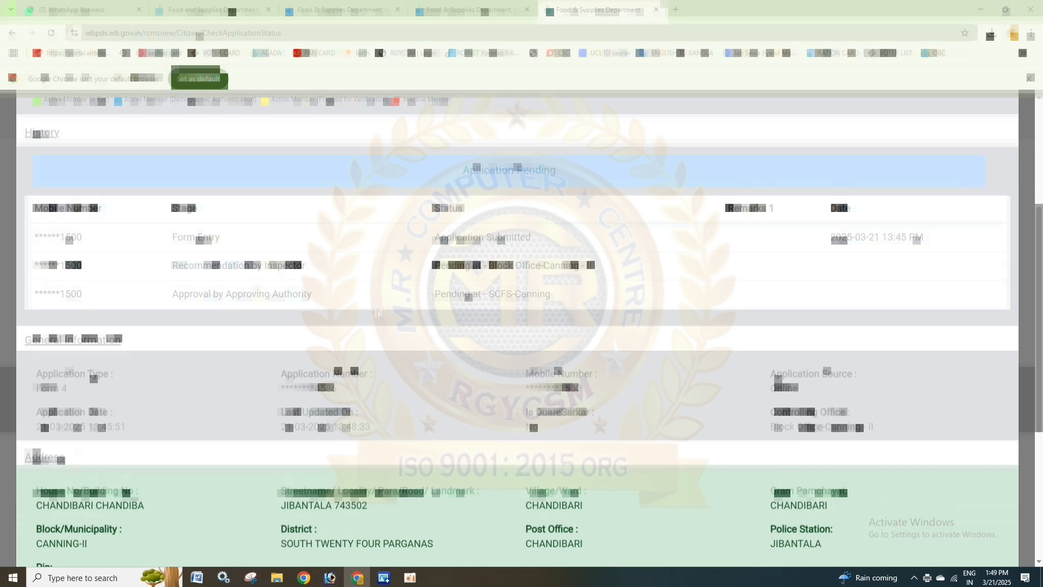
scroll(432, 333, "down", 1)
scroll(432, 332, "down", 1)
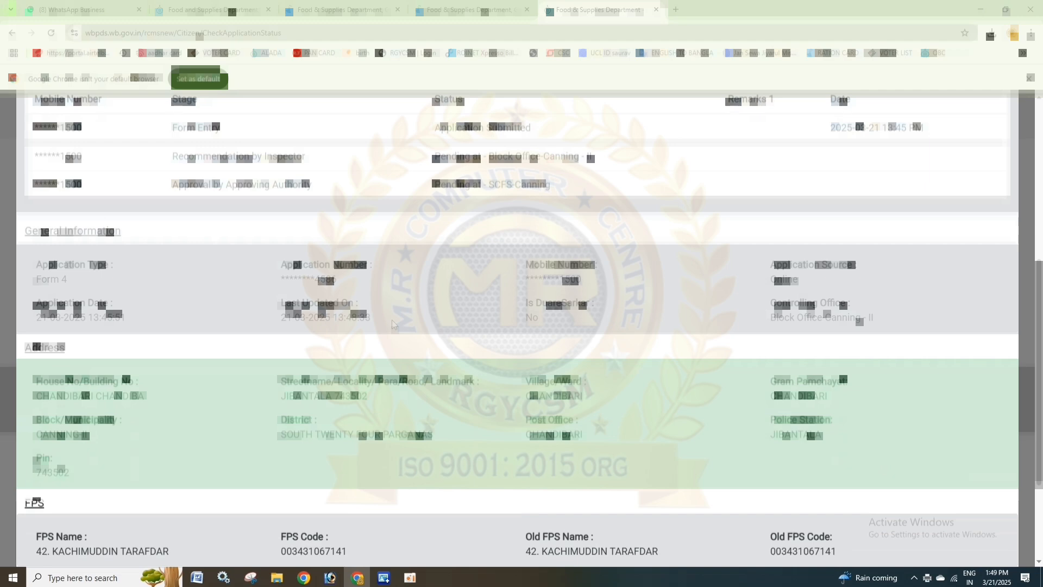
scroll(391, 326, "down", 3)
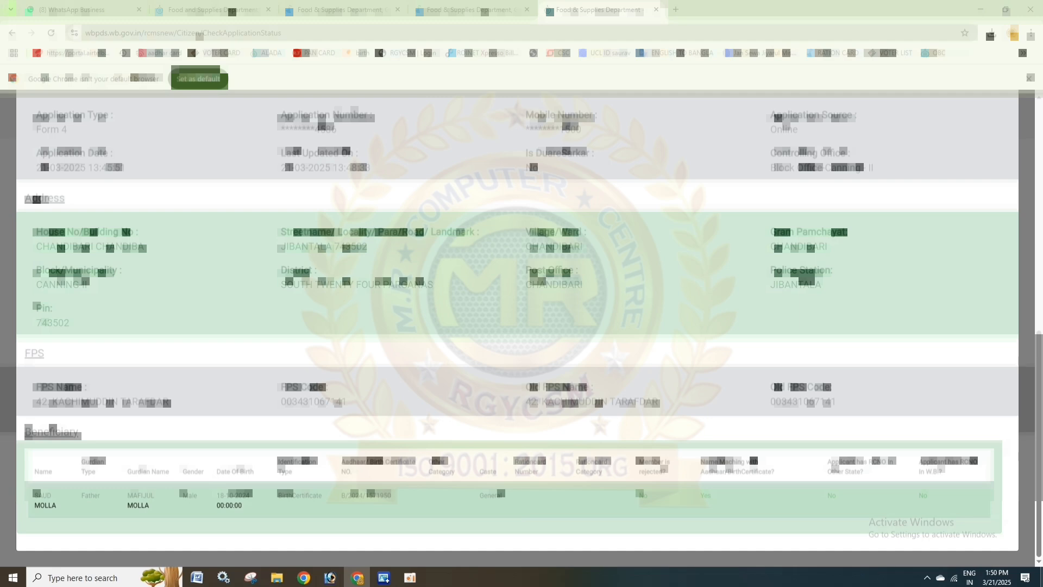
key("ctrl+p")
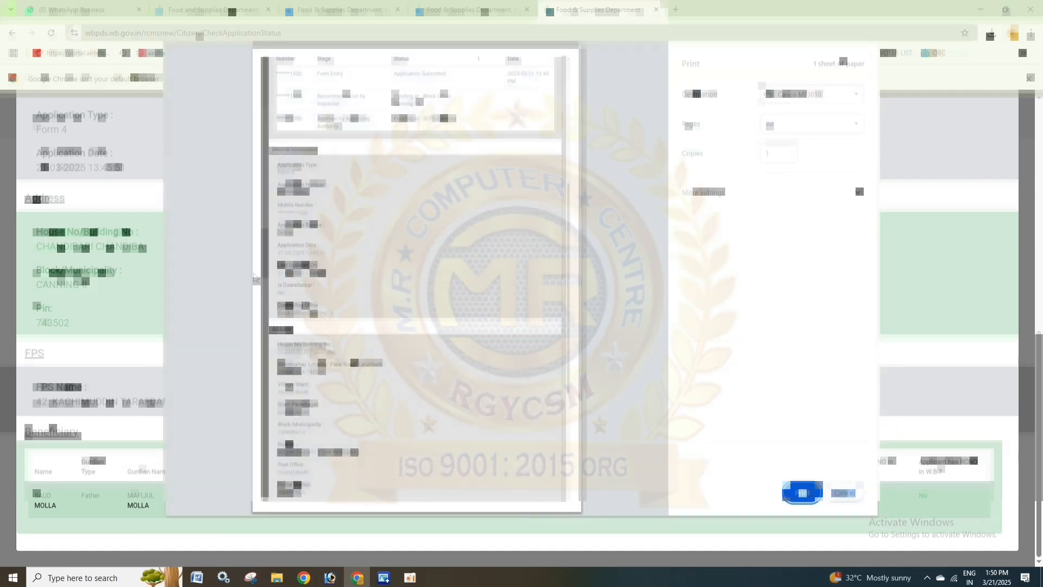
left_click(845, 493)
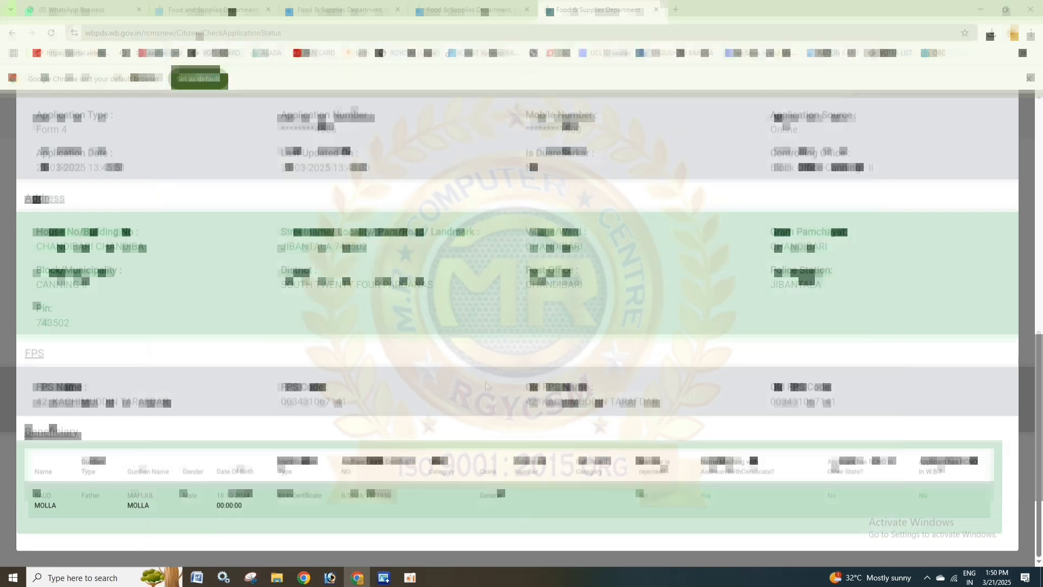
key("ctrl+plus")
scroll(505, 407, "down", 4)
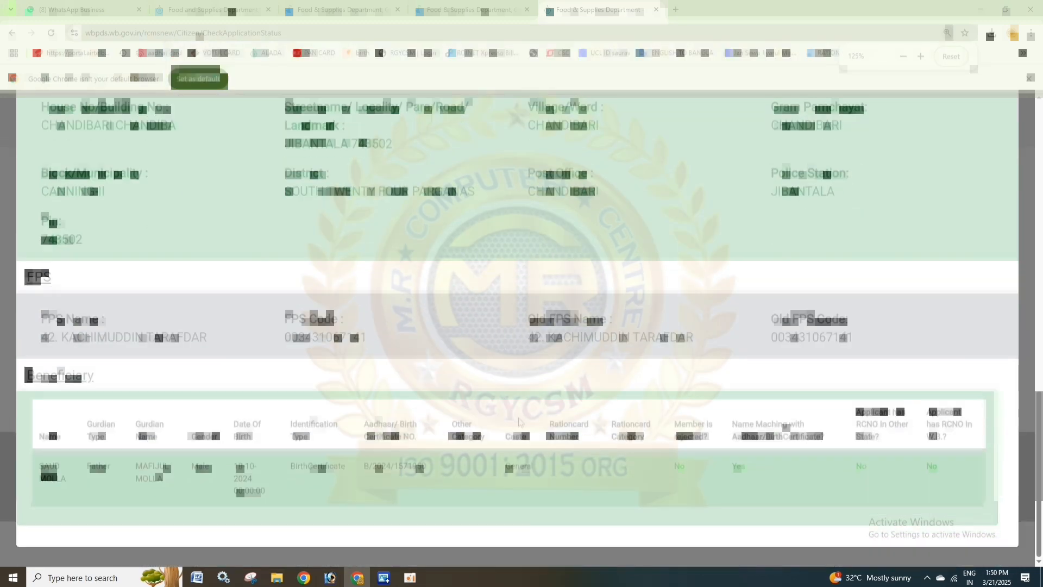
key("ctrl+p")
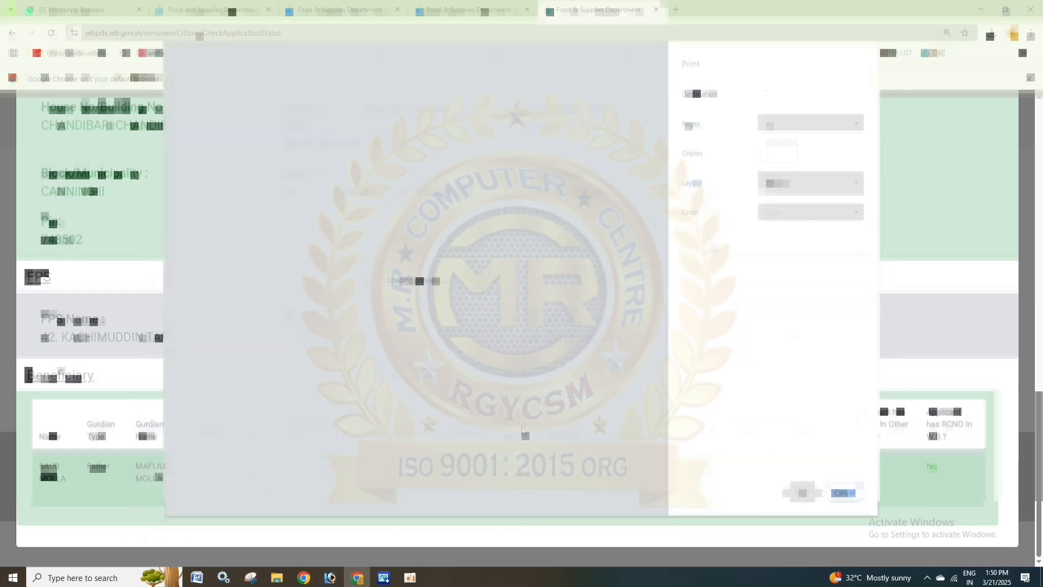
left_click(856, 494)
key("ctrl+minus")
key("ctrl+minus")
key("ctrl+minus")
key("ctrl+minus")
key("ctrl+minus")
key("ctrl+minus")
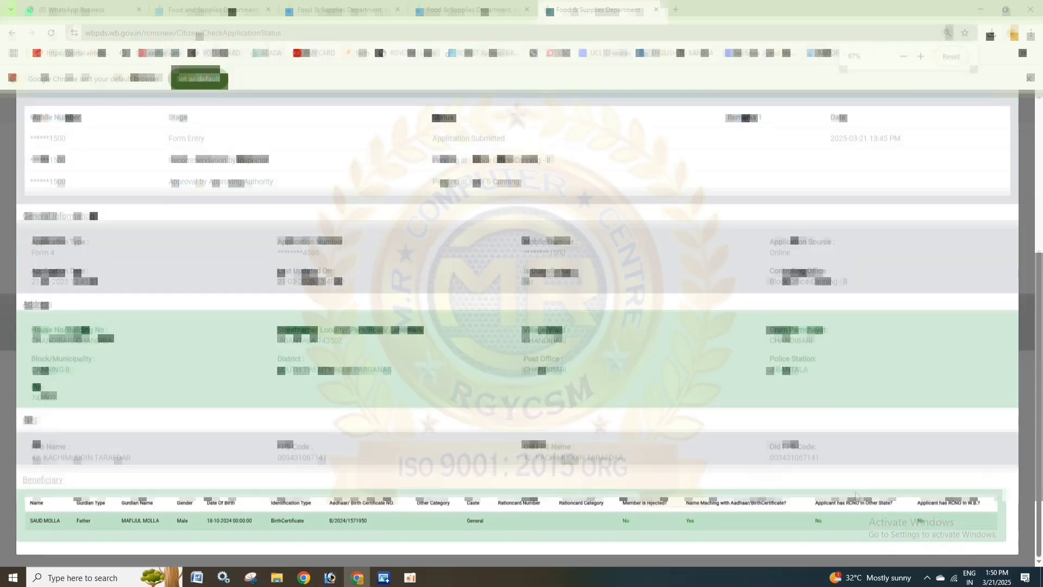
key("ctrl+p")
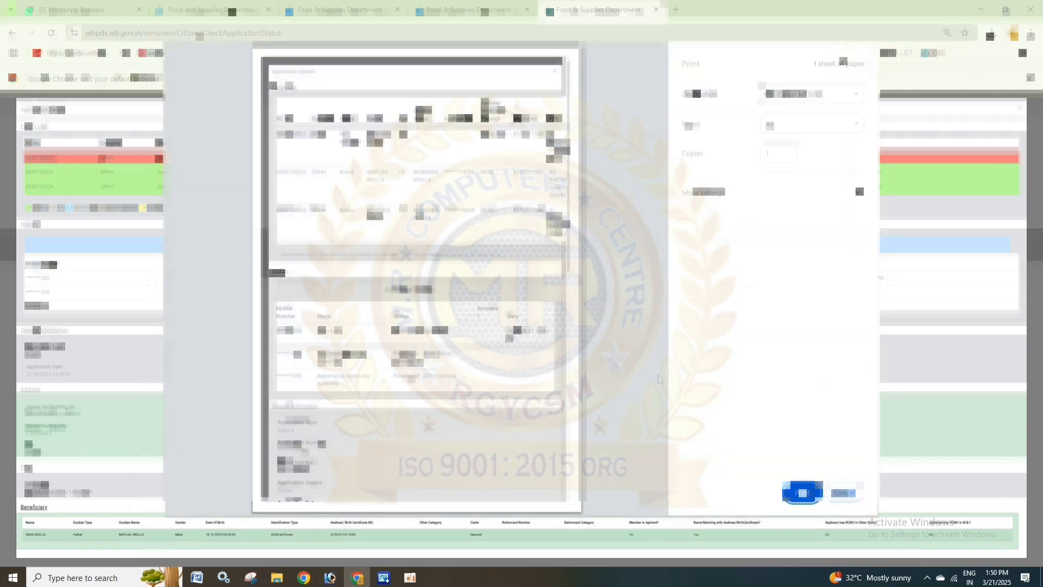
left_click(843, 493)
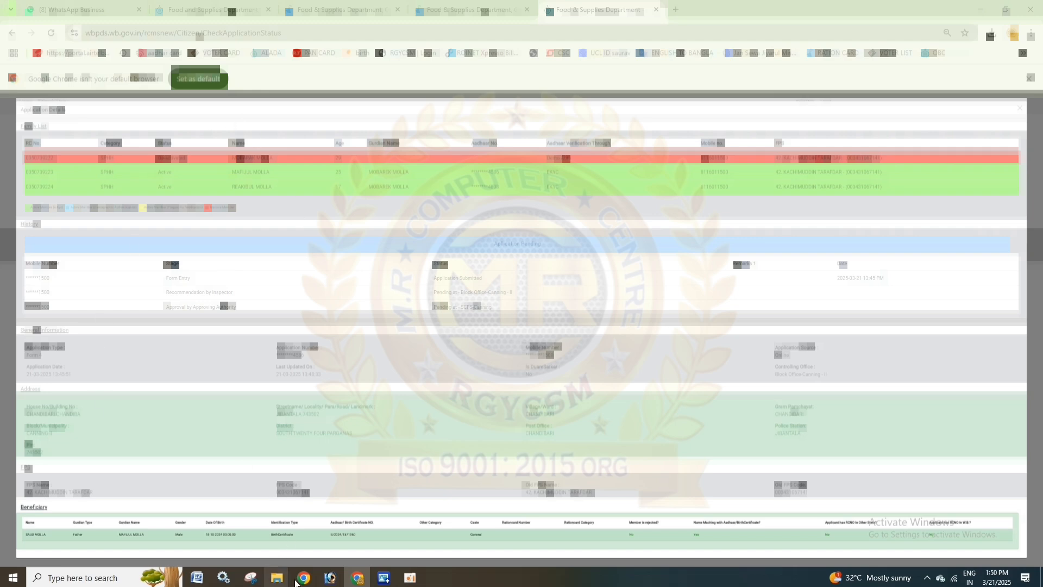
- Paste the application-details screenshot into Untitled-1, crop it to the page, then open Print Settings
left_click(332, 578)
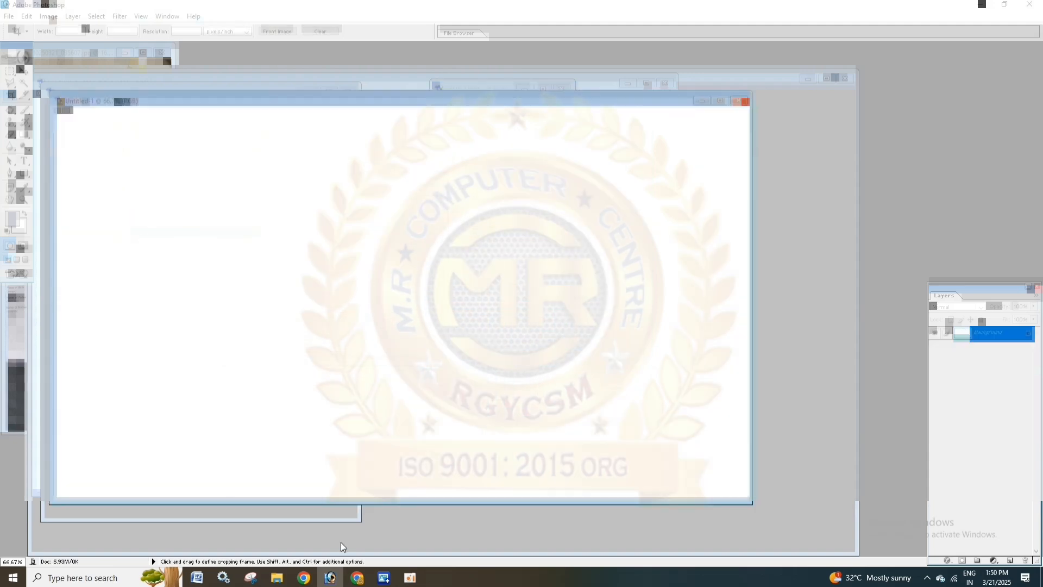
key("Escape")
key("ctrl+v")
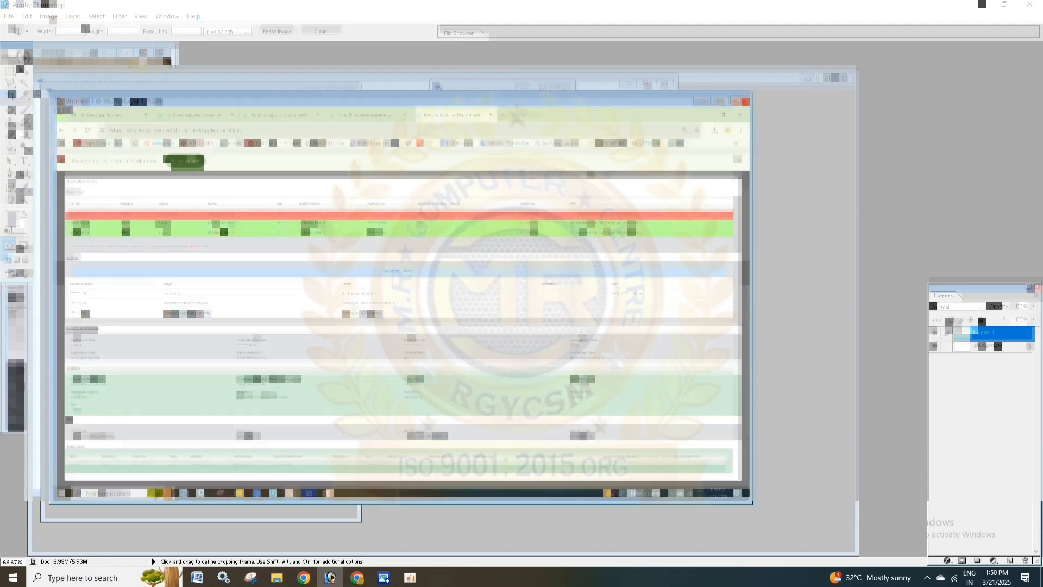
left_click_drag(66, 175, 731, 477)
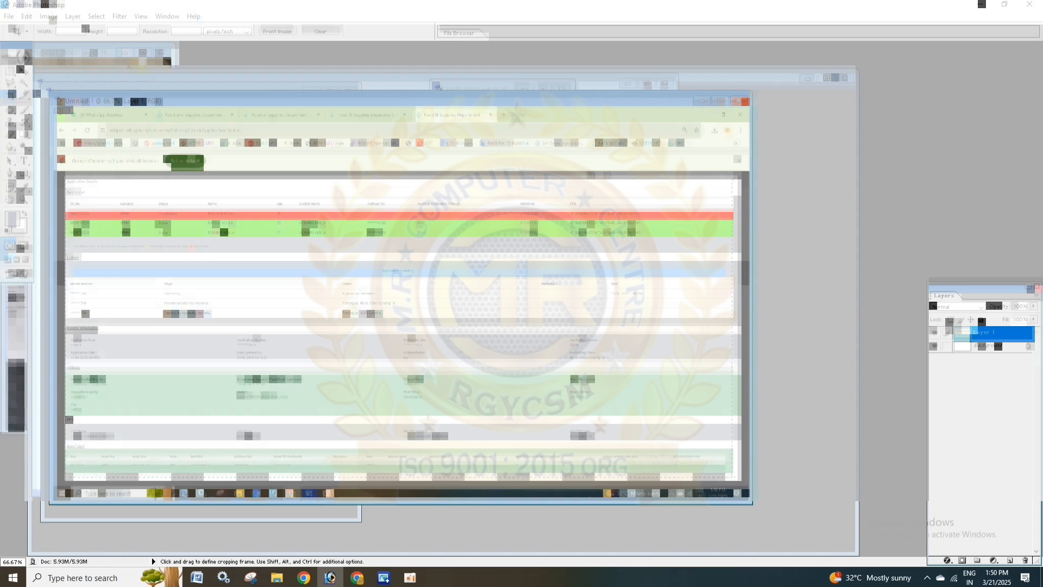
key("Return")
key("ctrl+p")
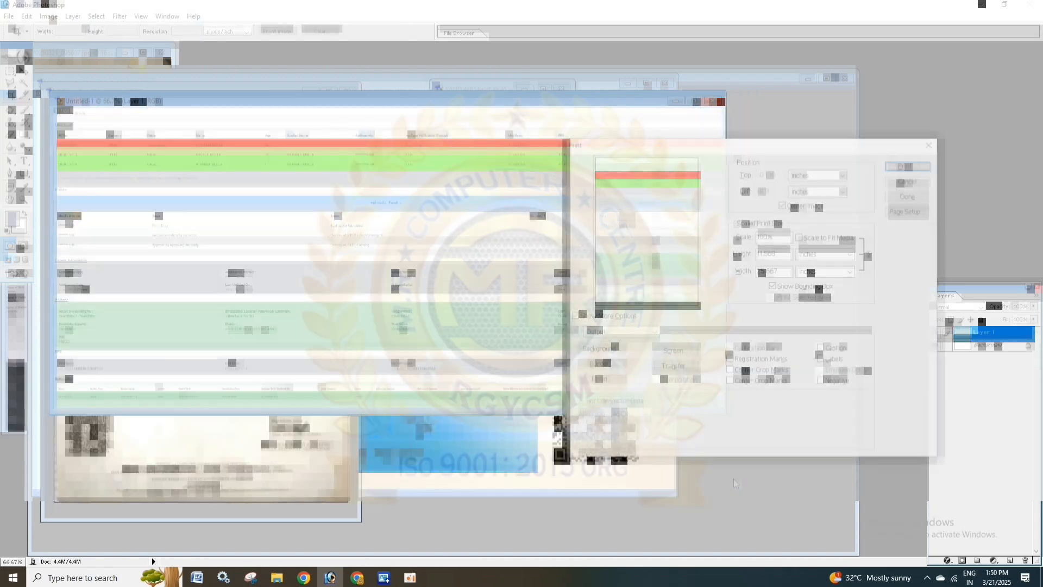